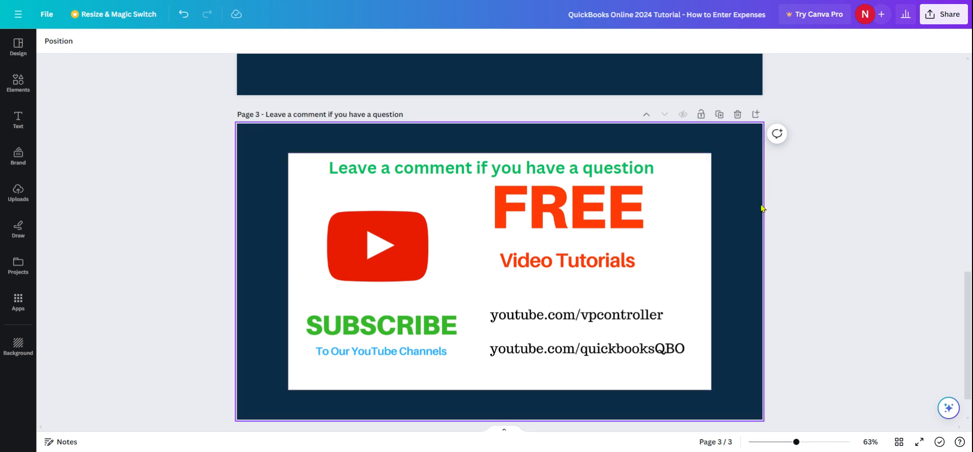
{"action": "scroll", "coordinate": [700, 217], "scroll_direction": "up", "scroll_amount": 6}
{"action": "scroll", "coordinate": [706, 217], "scroll_direction": "up", "scroll_amount": 4}
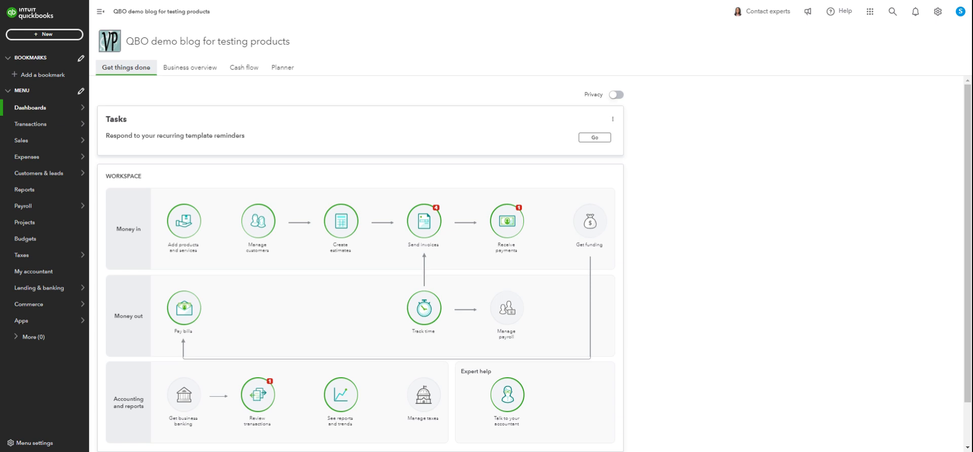
Step: Open a new vendor expense form and look through its sections down to the memo and attachments
{"action": "mouse_move", "coordinate": [32, 159]}
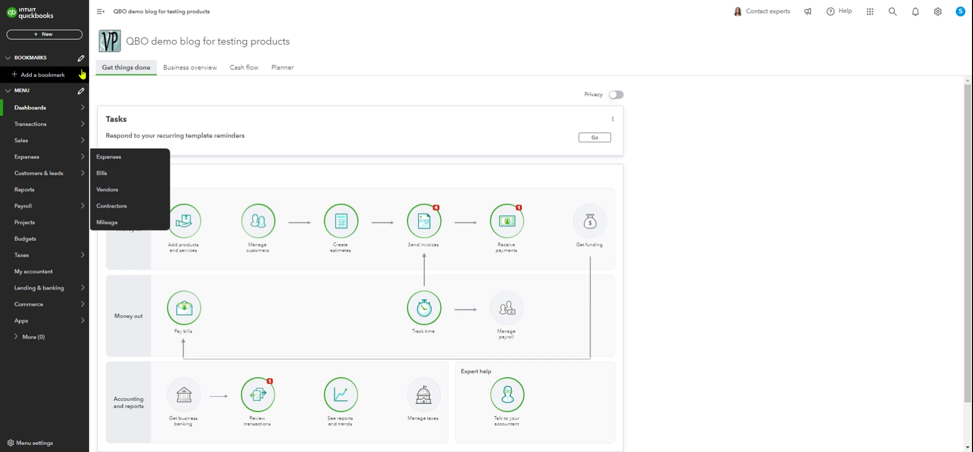
{"action": "left_click", "coordinate": [57, 36]}
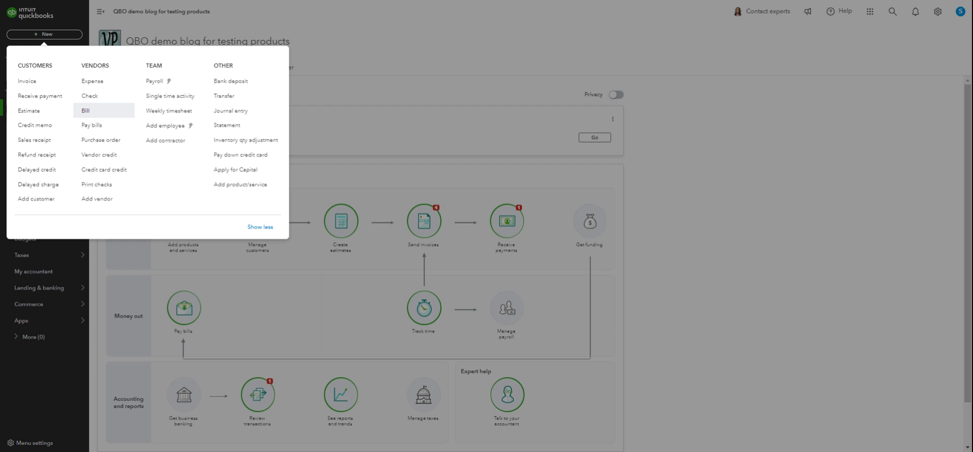
{"action": "left_click", "coordinate": [101, 82]}
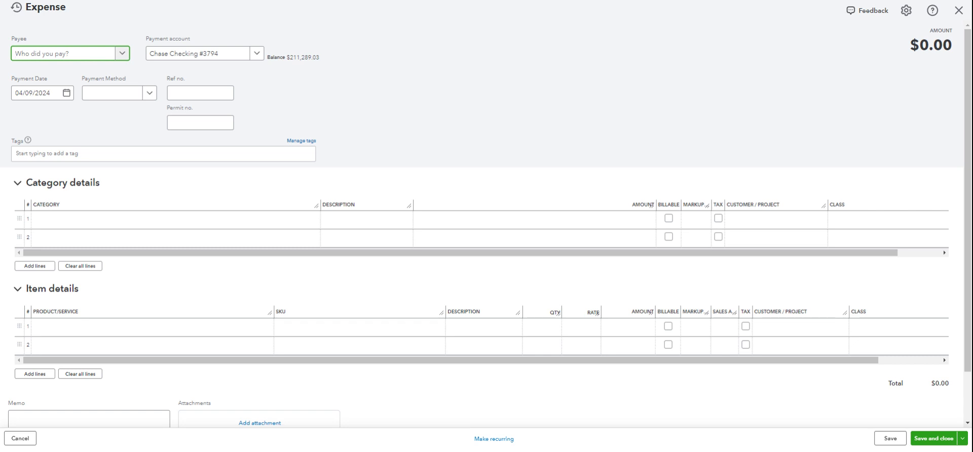
{"action": "scroll", "coordinate": [228, 250], "scroll_direction": "down", "scroll_amount": 1}
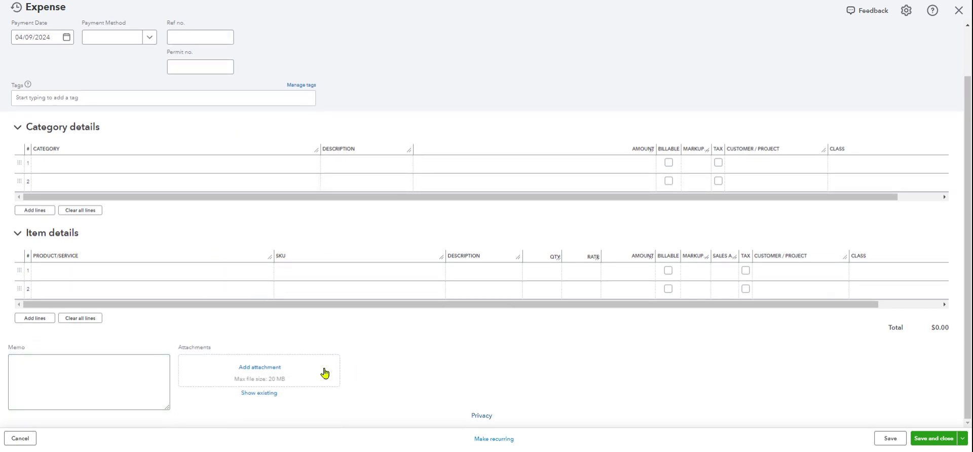
{"action": "scroll", "coordinate": [428, 258], "scroll_direction": "up", "scroll_amount": 1}
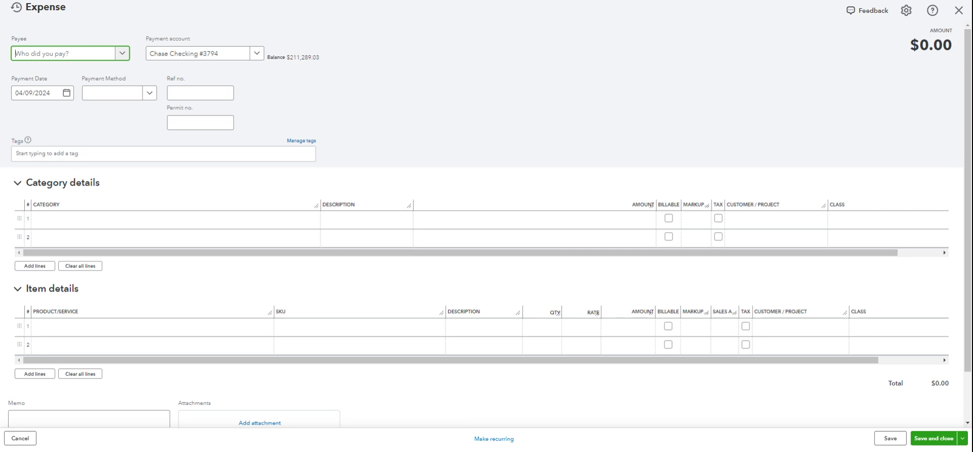
Step: Look through the available payment accounts and set the expense's payment account to Chase Credit Card
{"action": "left_click", "coordinate": [255, 56]}
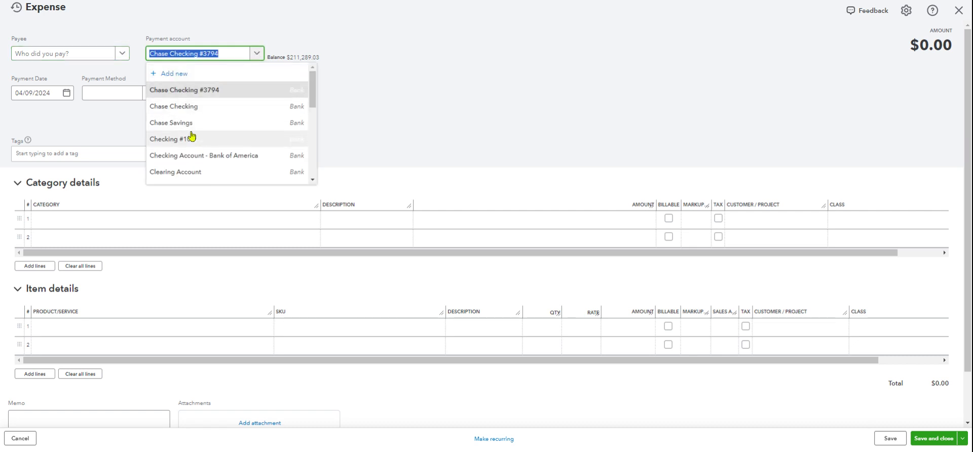
{"action": "left_click", "coordinate": [218, 91]}
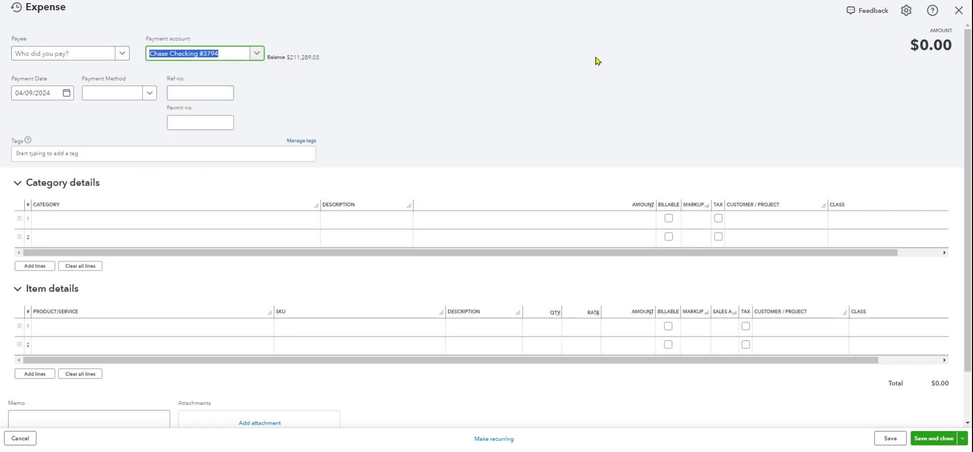
{"action": "left_click", "coordinate": [257, 55]}
{"action": "scroll", "coordinate": [264, 92], "scroll_direction": "down", "scroll_amount": 3}
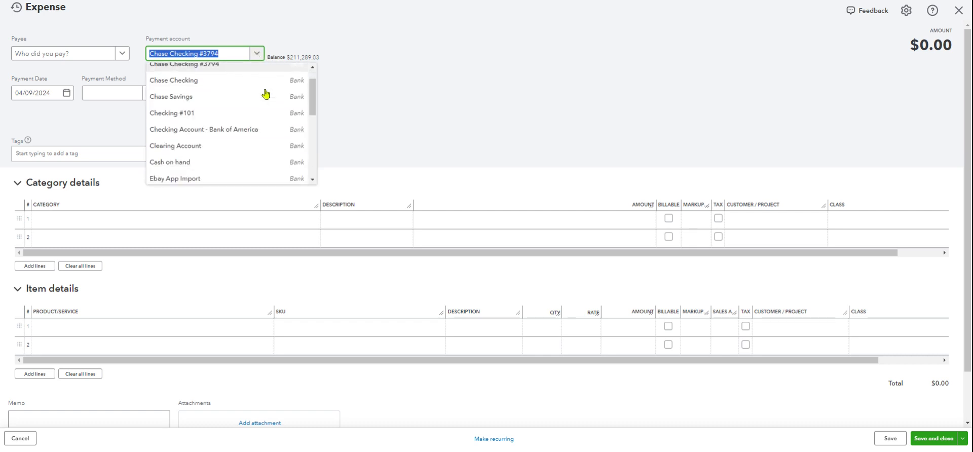
{"action": "left_click", "coordinate": [249, 134]}
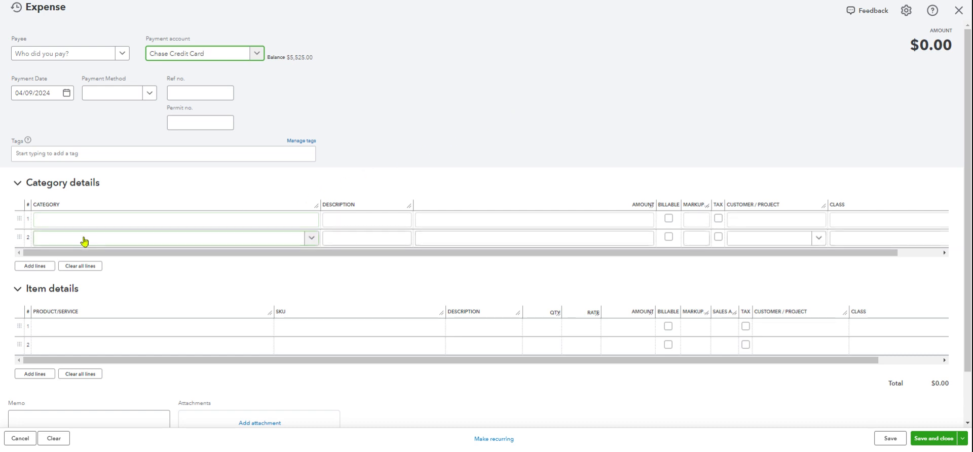
Step: View the category choices for the expense's first line and review the display options in the form's settings
{"action": "left_click", "coordinate": [137, 225]}
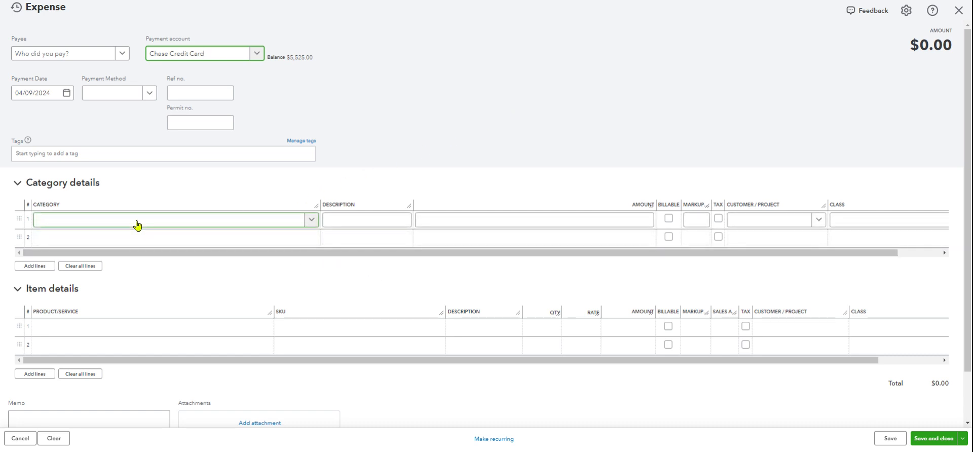
{"action": "left_click", "coordinate": [312, 220]}
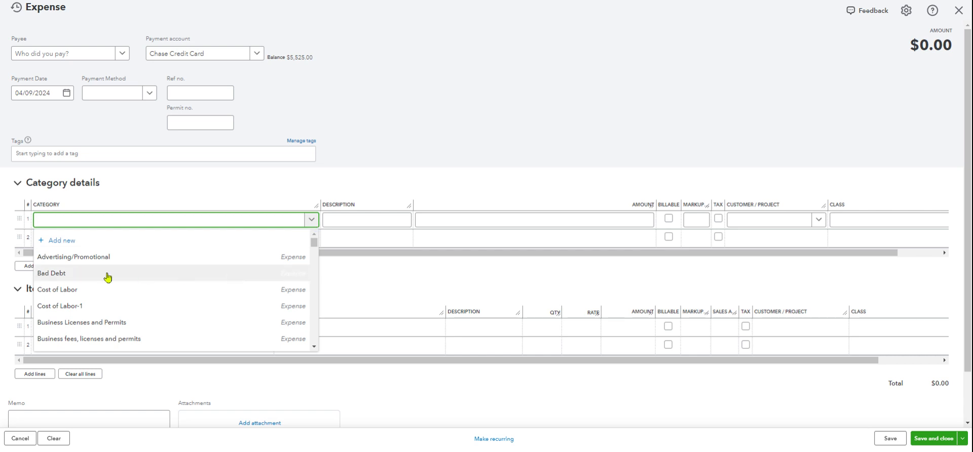
{"action": "left_click", "coordinate": [412, 149]}
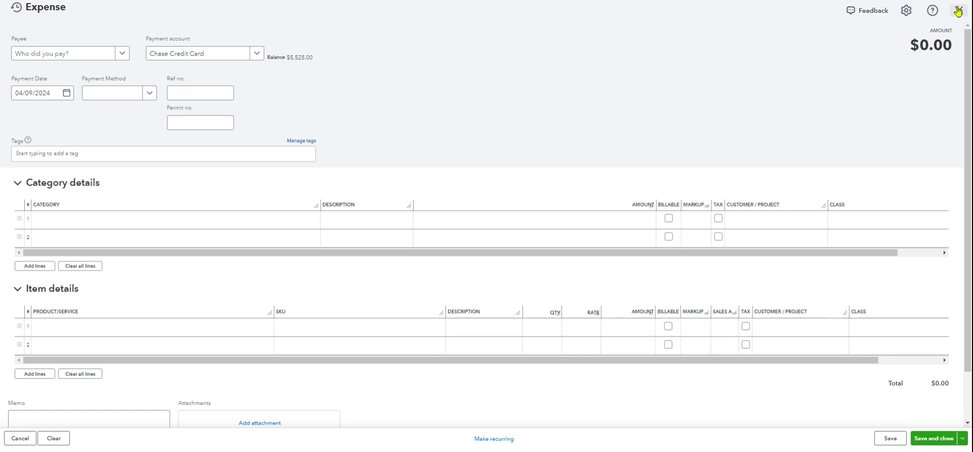
{"action": "left_click", "coordinate": [906, 13]}
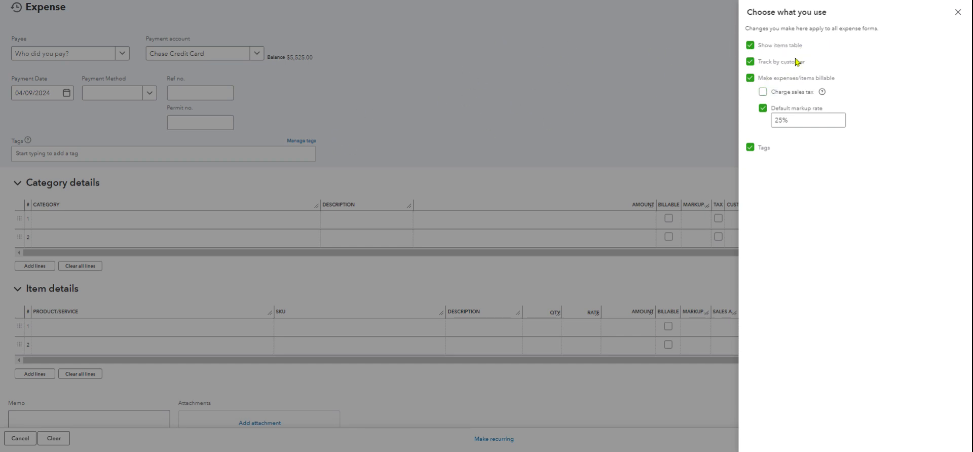
{"action": "left_click", "coordinate": [958, 13]}
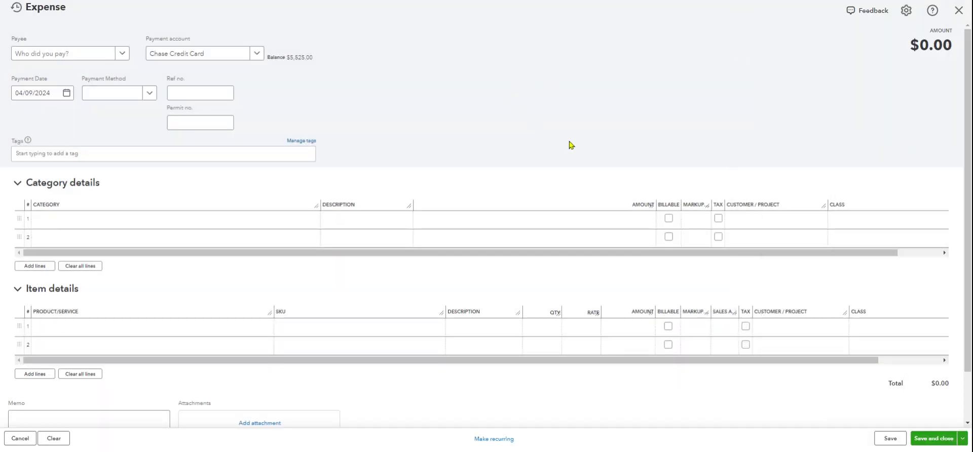
Step: Examine the category line's description, amount, billable, customer/project and class fields, and close the expense without saving
{"action": "left_click", "coordinate": [206, 237]}
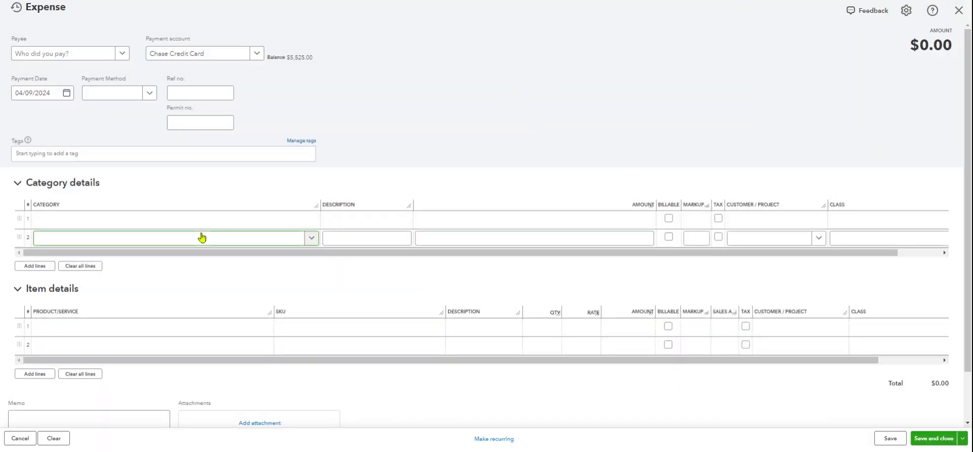
{"action": "key", "text": "Tab"}
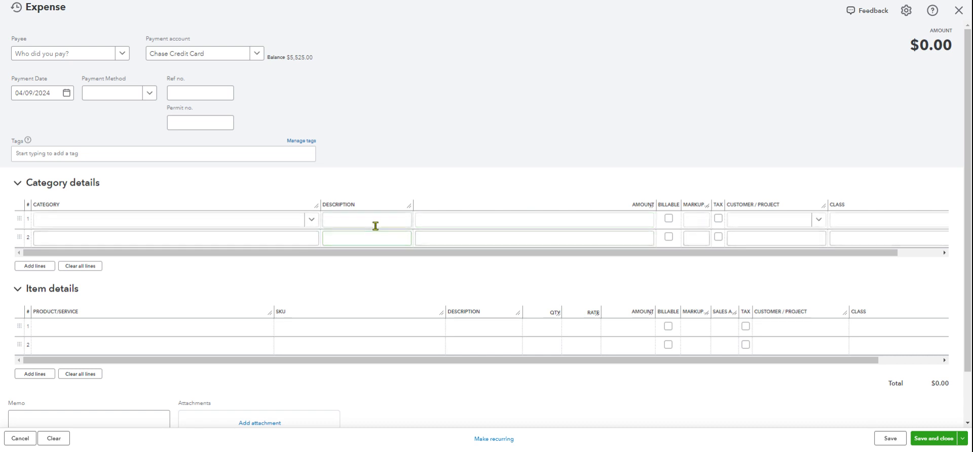
{"action": "left_click", "coordinate": [648, 231]}
{"action": "left_click", "coordinate": [668, 236]}
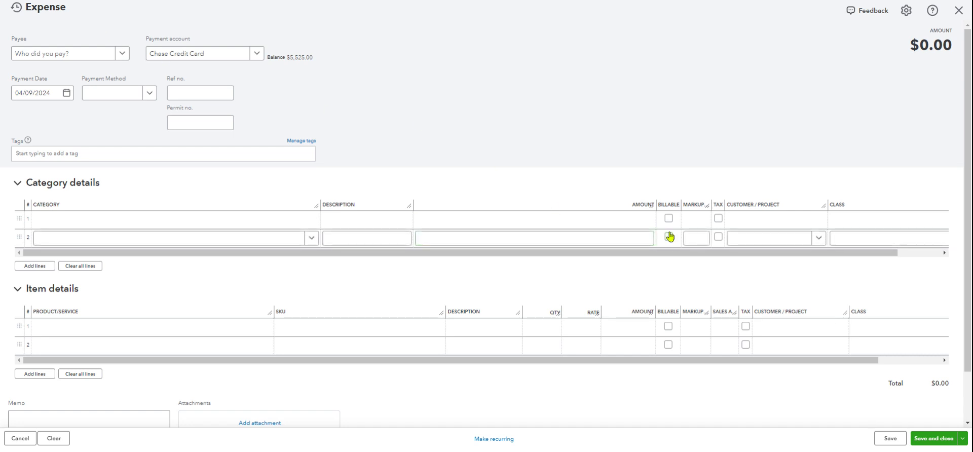
{"action": "left_click", "coordinate": [768, 223]}
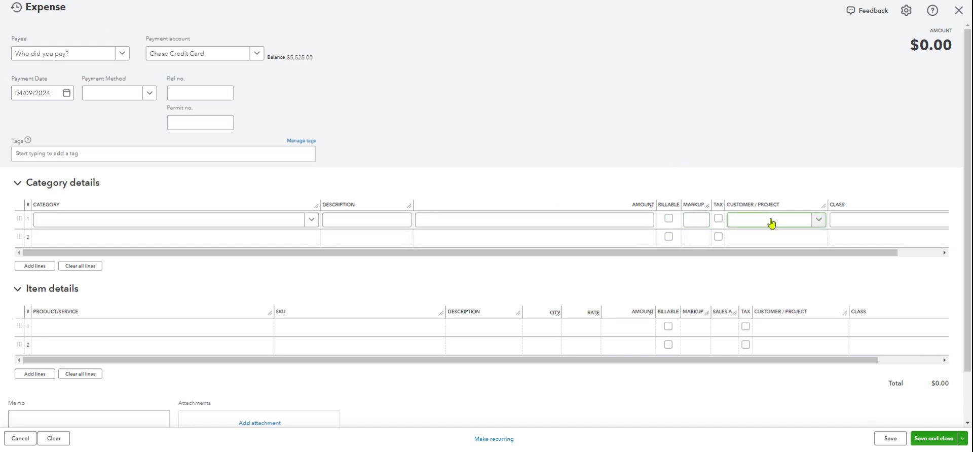
{"action": "left_click", "coordinate": [864, 223]}
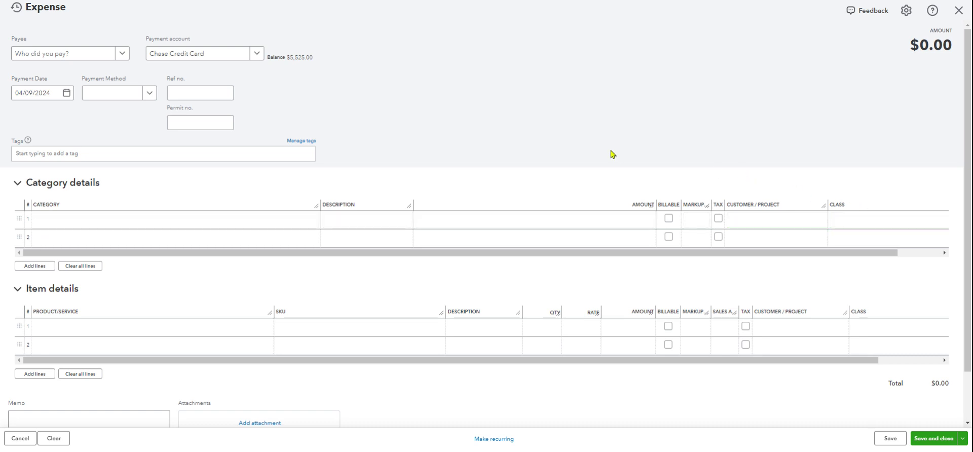
{"action": "scroll", "coordinate": [611, 152], "scroll_direction": "down", "scroll_amount": 2}
{"action": "scroll", "coordinate": [618, 148], "scroll_direction": "up", "scroll_amount": 2}
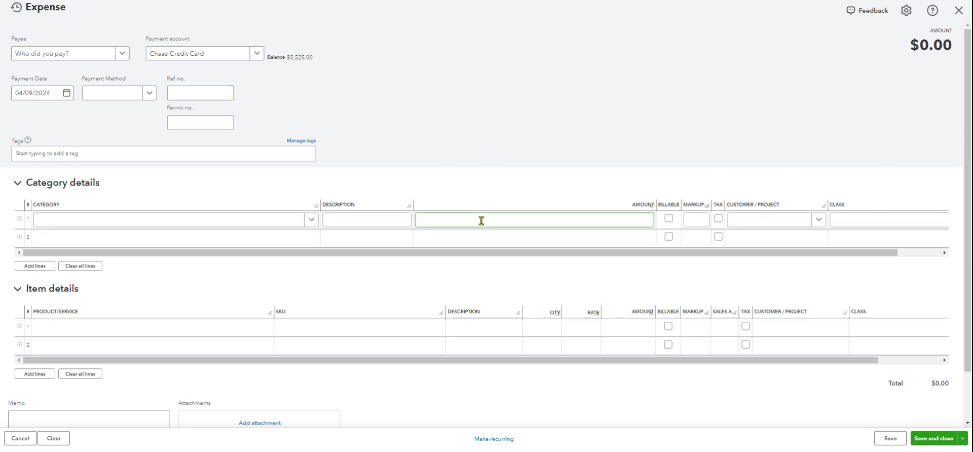
{"action": "left_click", "coordinate": [958, 11]}
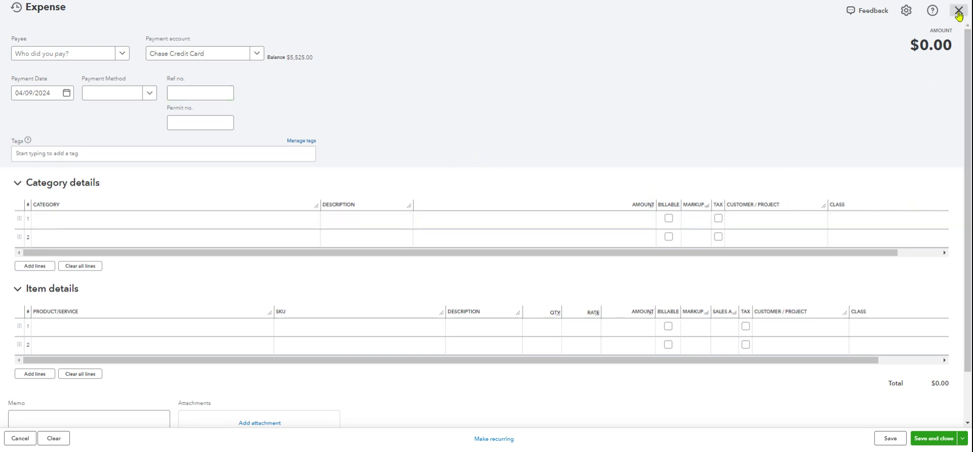
{"action": "left_click", "coordinate": [509, 248]}
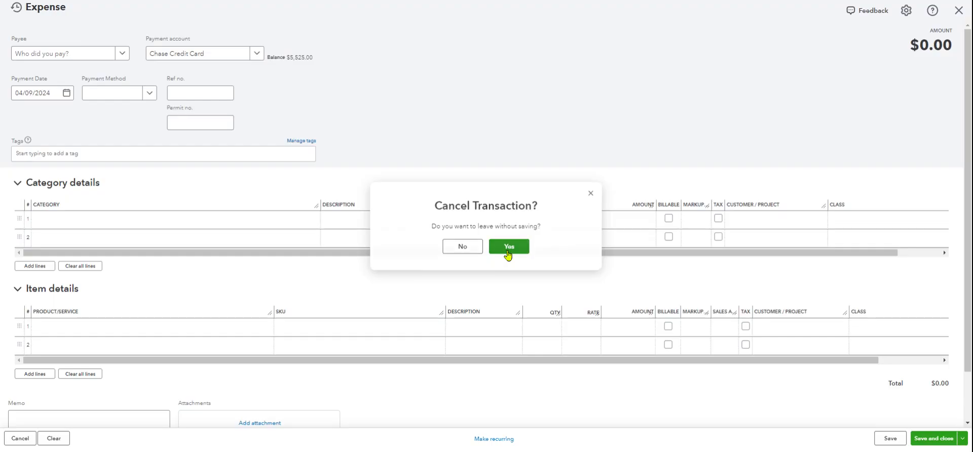
Step: Turn the Print later option off and back on in a new check, and close the check without saving
{"action": "left_click", "coordinate": [44, 34]}
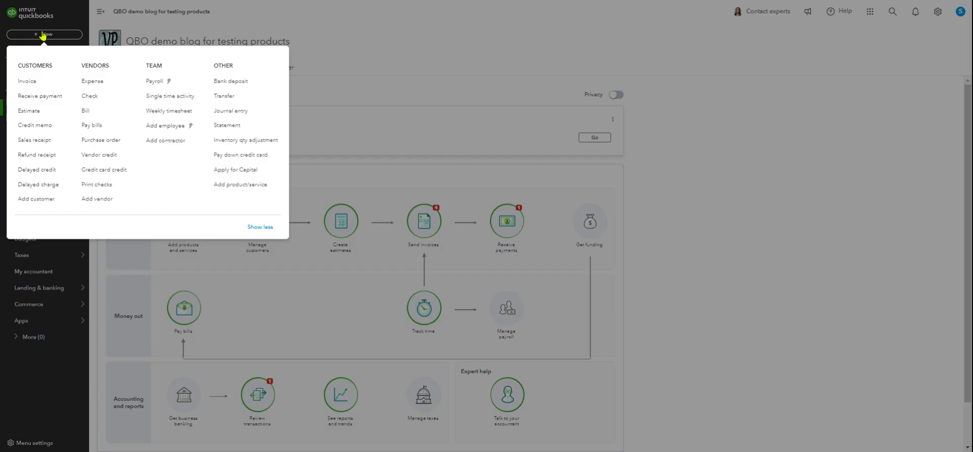
{"action": "left_click", "coordinate": [90, 99]}
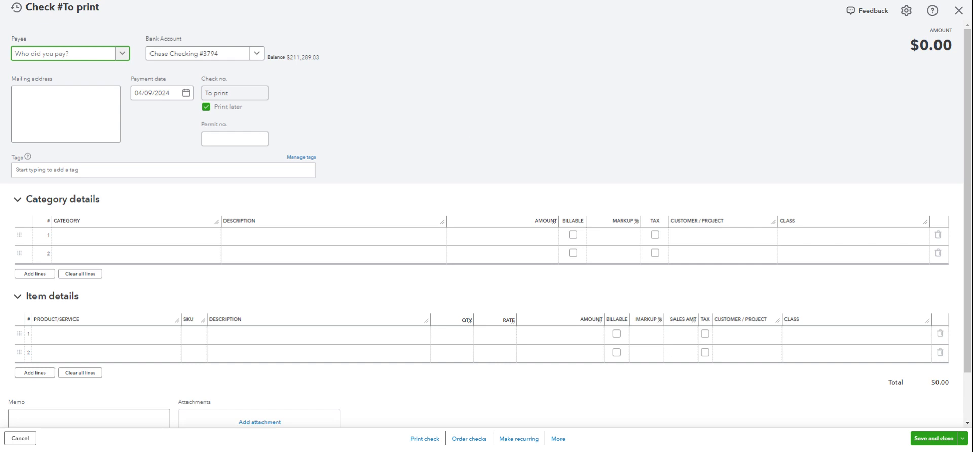
{"action": "left_click", "coordinate": [234, 133]}
{"action": "left_click", "coordinate": [206, 107]}
{"action": "left_click", "coordinate": [229, 96]}
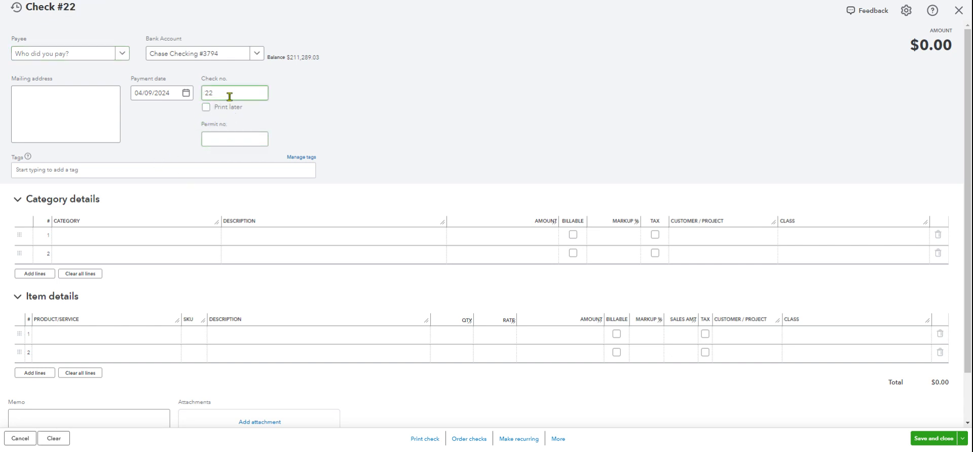
{"action": "left_click", "coordinate": [206, 108]}
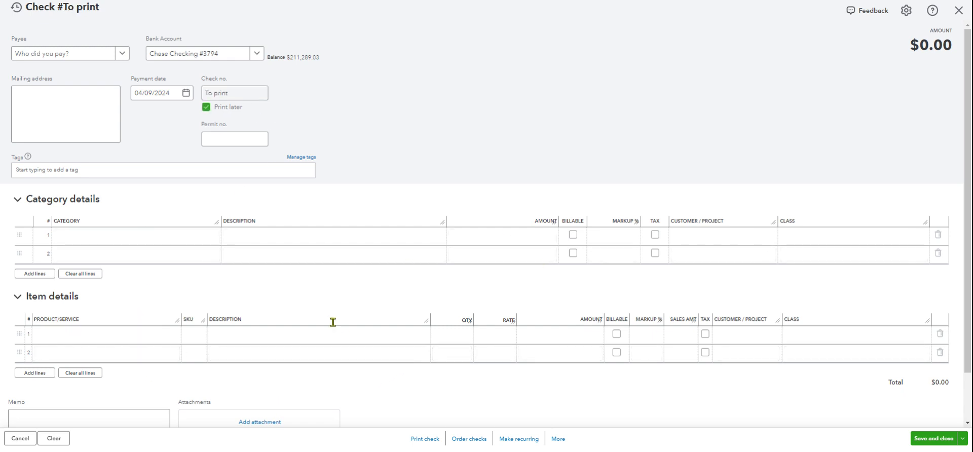
{"action": "left_click", "coordinate": [959, 11]}
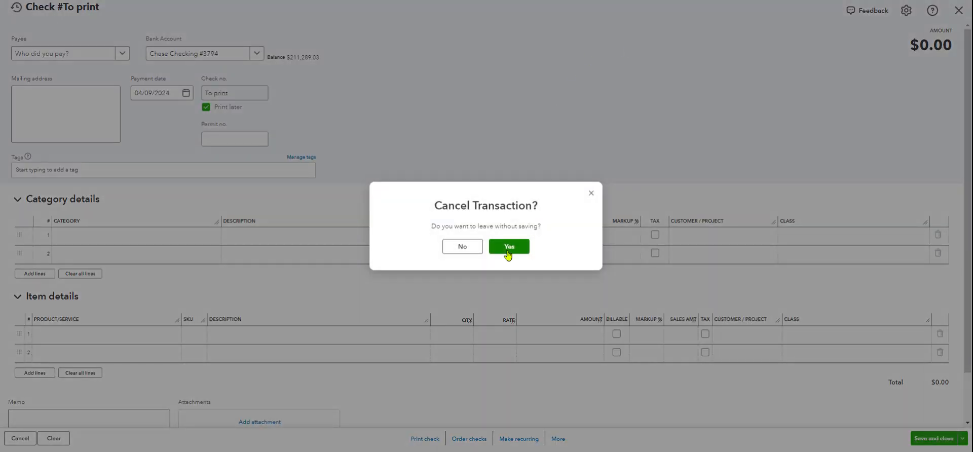
{"action": "left_click", "coordinate": [509, 247]}
Step: Open a blank vendor bill form for a brief look and close it
{"action": "left_click", "coordinate": [55, 36]}
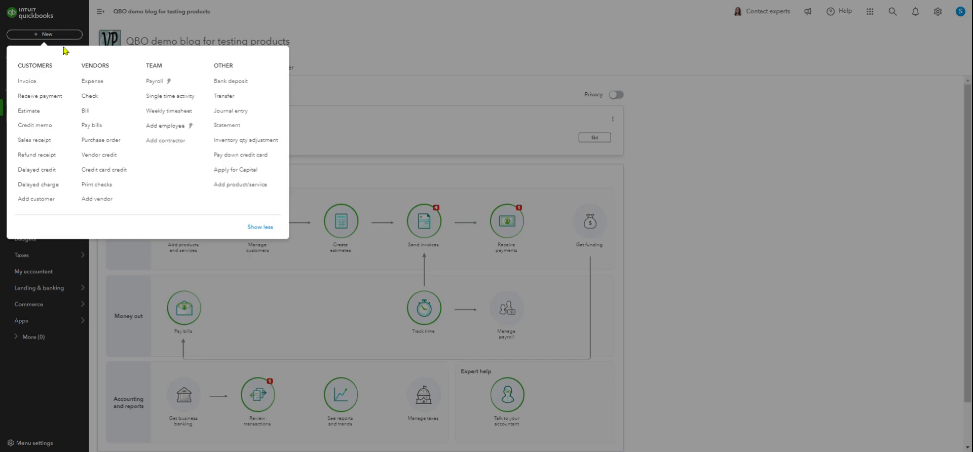
{"action": "left_click", "coordinate": [87, 111]}
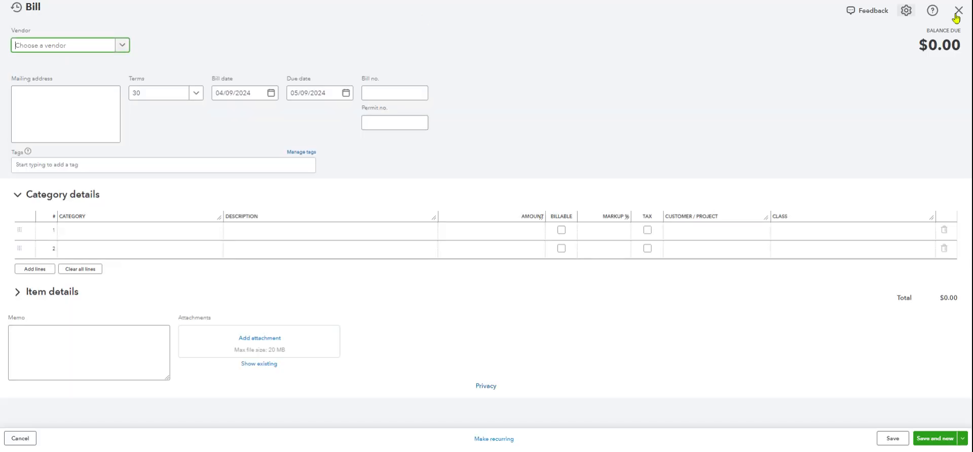
{"action": "left_click", "coordinate": [955, 14]}
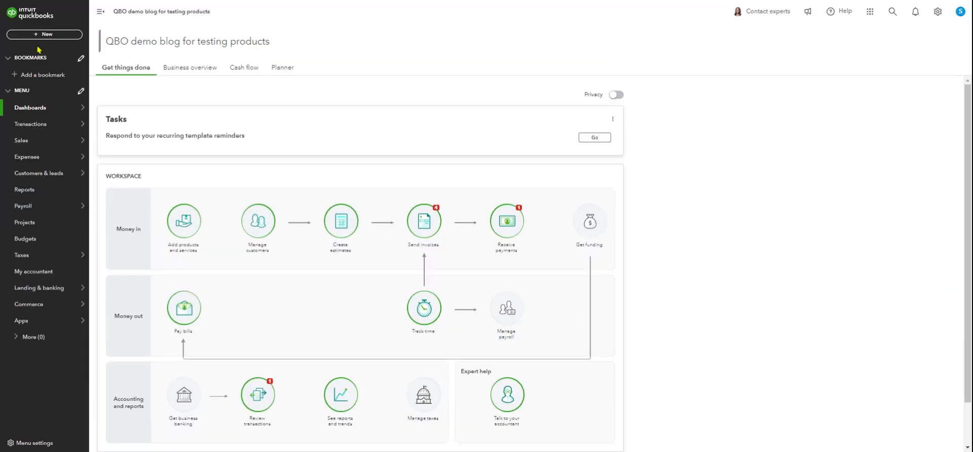
Step: Open a new bill form and view the entry fields of its first category line
{"action": "left_click", "coordinate": [47, 35]}
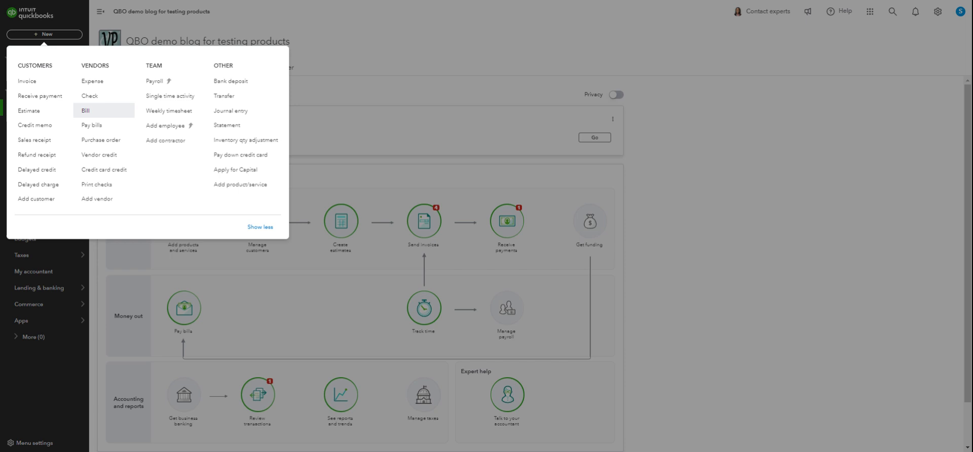
{"action": "left_click", "coordinate": [86, 111]}
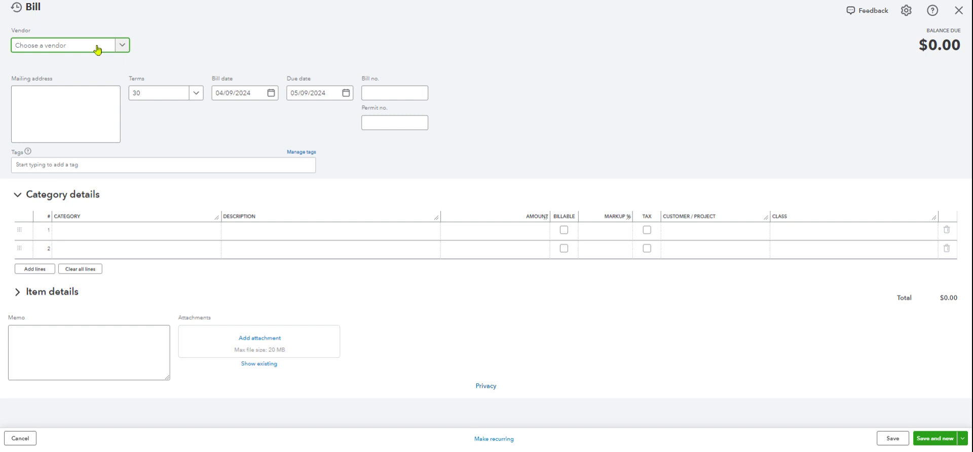
{"action": "left_click", "coordinate": [108, 232]}
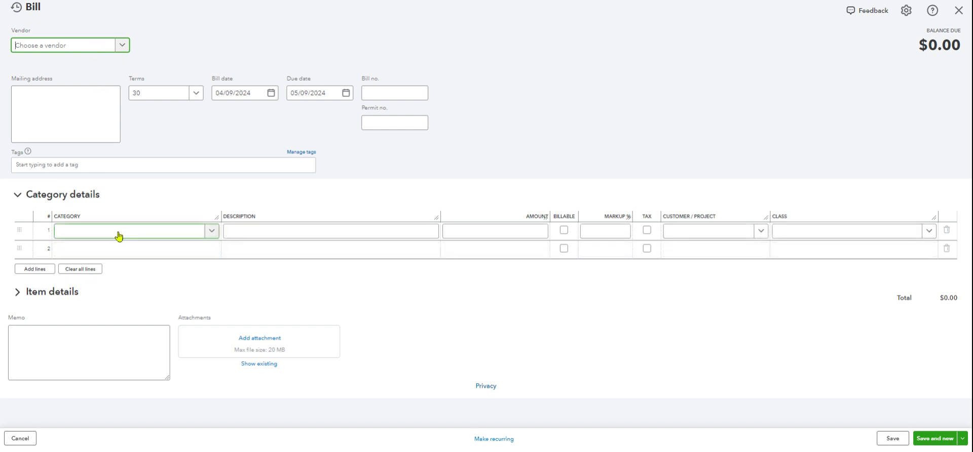
{"action": "left_click", "coordinate": [142, 206]}
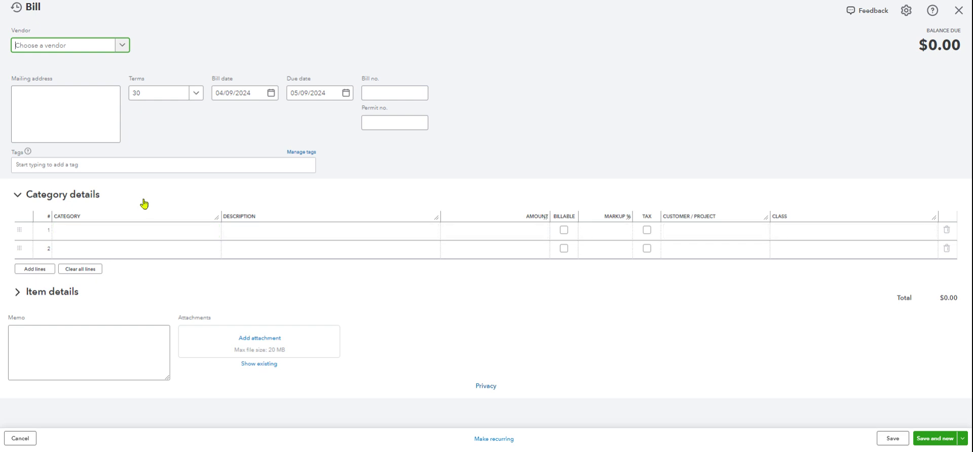
Step: View the entry fields across the first category line of the open bill, from category to class
{"action": "left_click", "coordinate": [105, 234]}
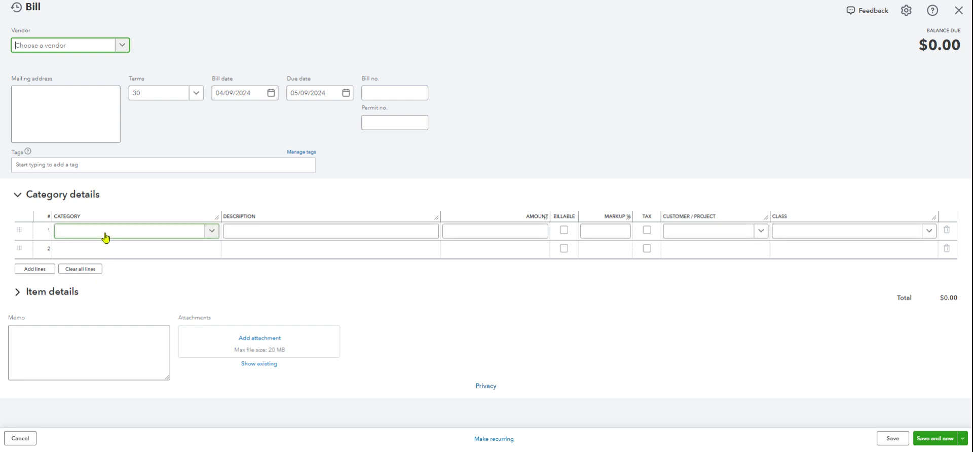
{"action": "left_click", "coordinate": [144, 206]}
{"action": "left_click", "coordinate": [85, 238]}
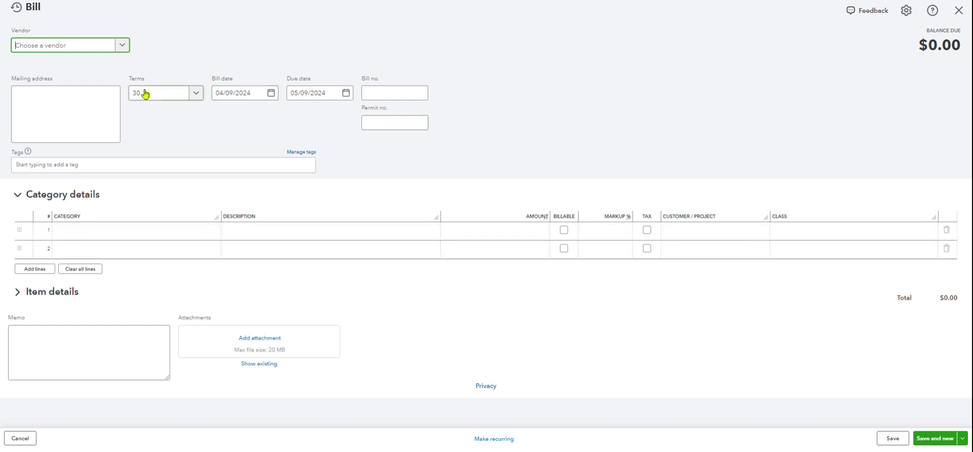
Step: Change the blank bill's payment terms to 15, and close the bill without saving
{"action": "left_click", "coordinate": [195, 94]}
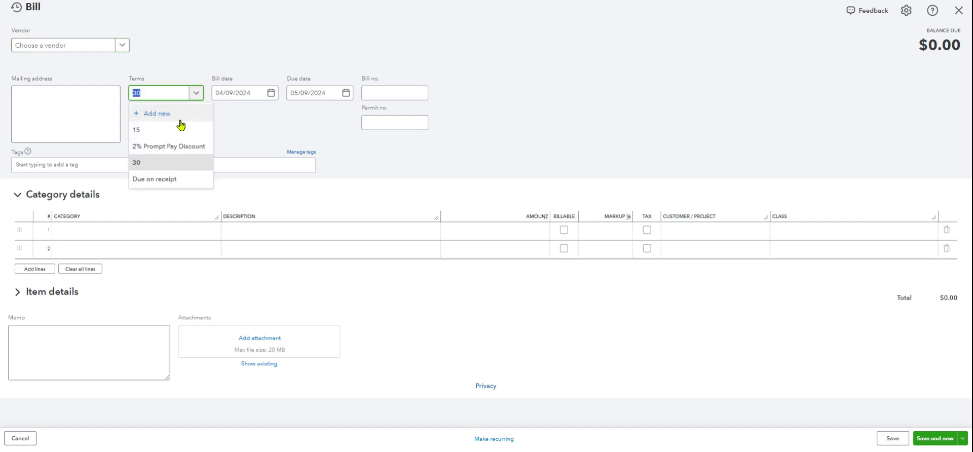
{"action": "left_click", "coordinate": [149, 131]}
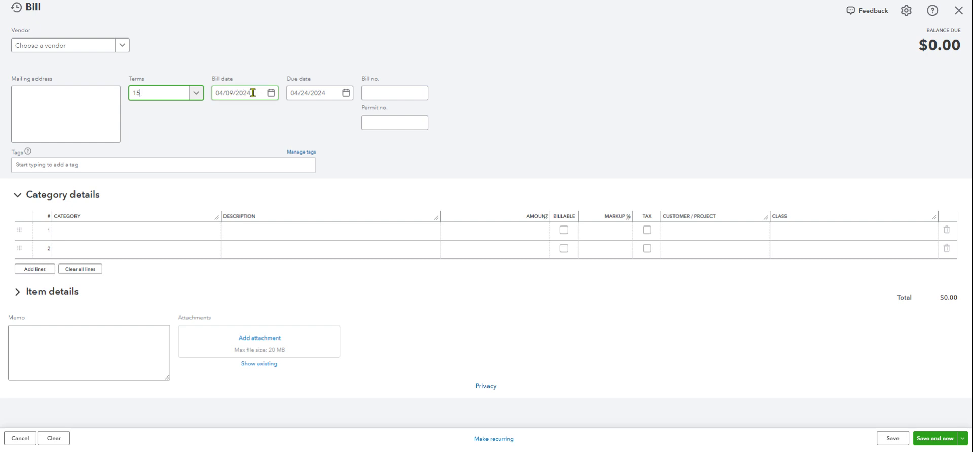
{"action": "left_click", "coordinate": [246, 126]}
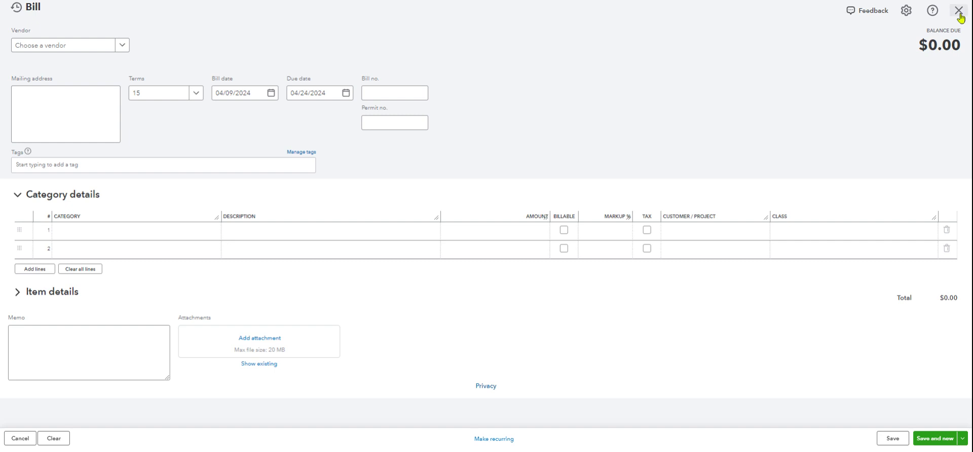
{"action": "left_click", "coordinate": [224, 95]}
{"action": "left_click", "coordinate": [959, 11]}
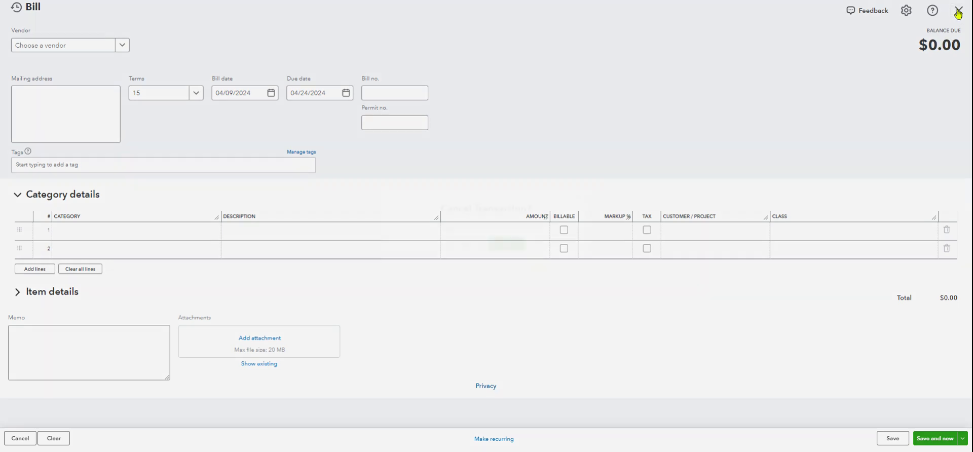
{"action": "left_click", "coordinate": [508, 251]}
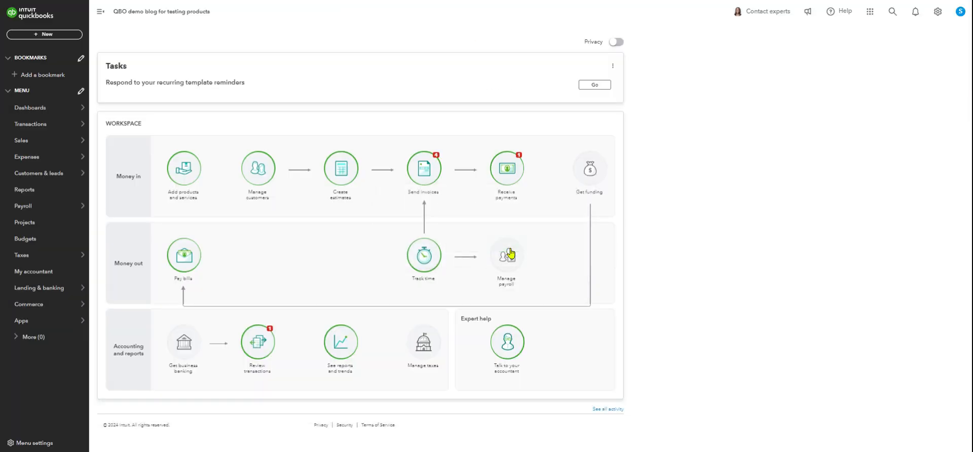
Step: Try the default bill payment terms of 15 in the company's expense settings, and cancel the change
{"action": "left_click", "coordinate": [937, 14]}
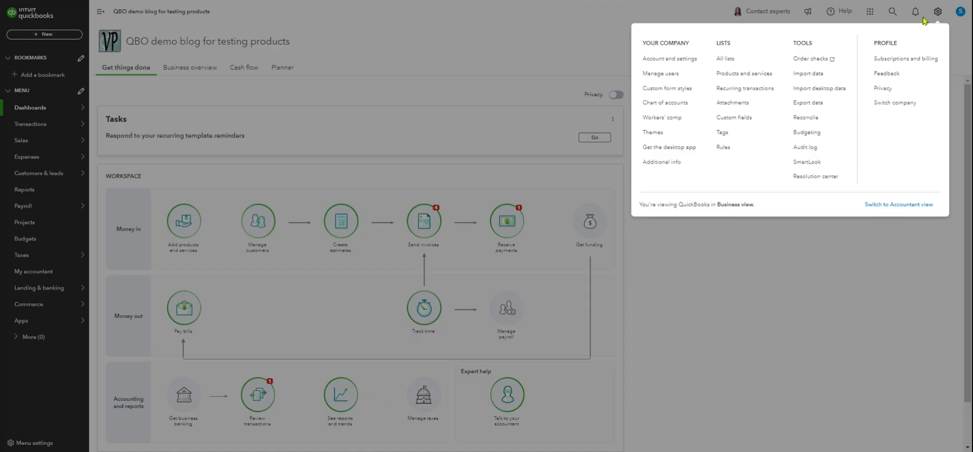
{"action": "left_click", "coordinate": [674, 59]}
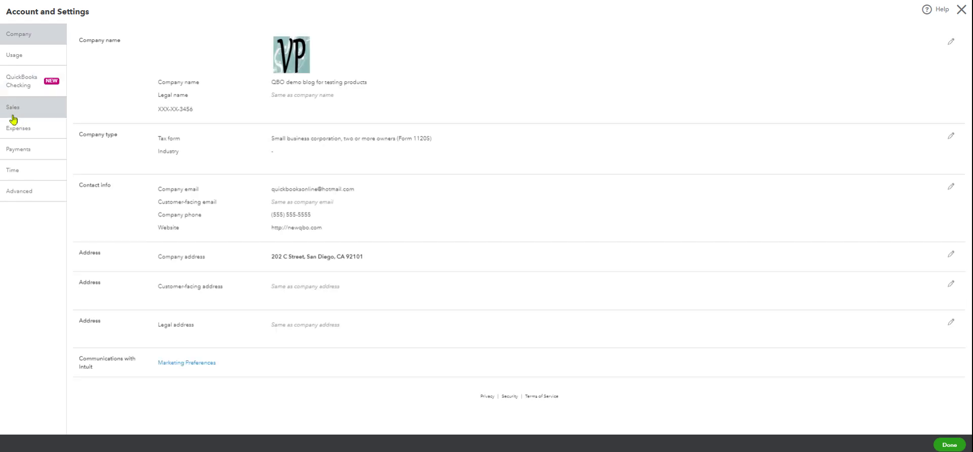
{"action": "left_click", "coordinate": [21, 131]}
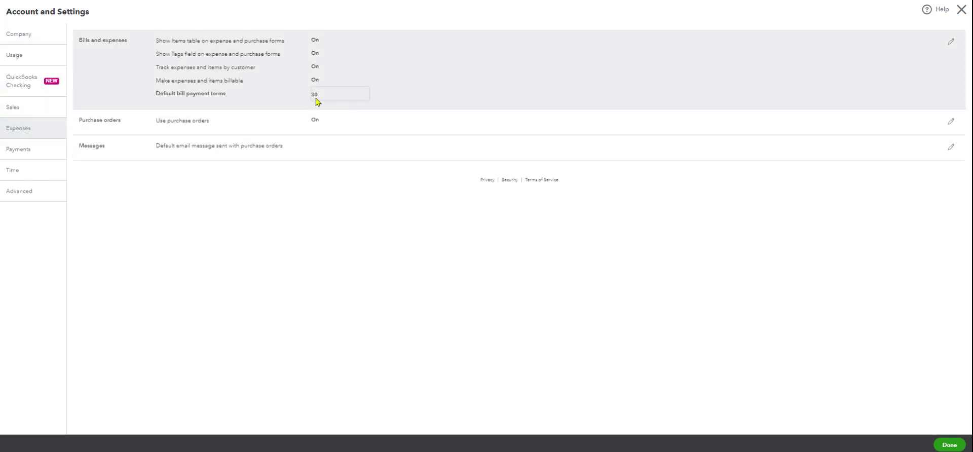
{"action": "left_click", "coordinate": [251, 93]}
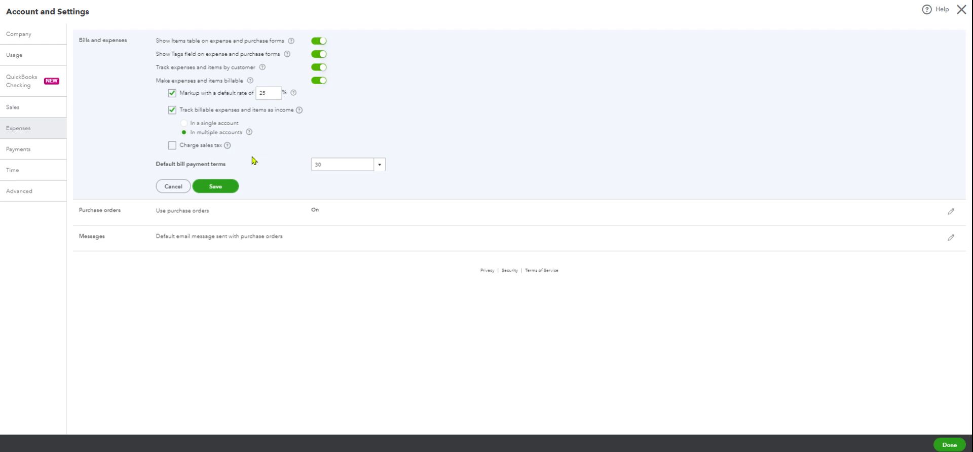
{"action": "left_click", "coordinate": [380, 167]}
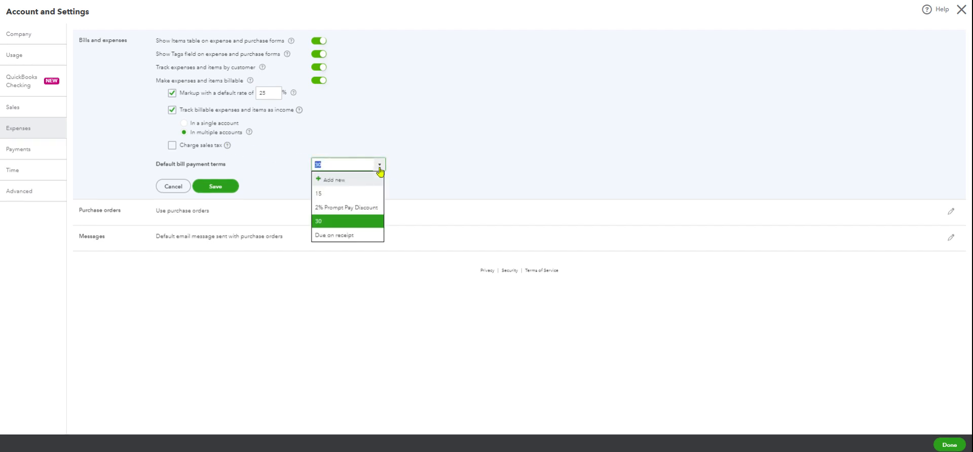
{"action": "left_click", "coordinate": [342, 194]}
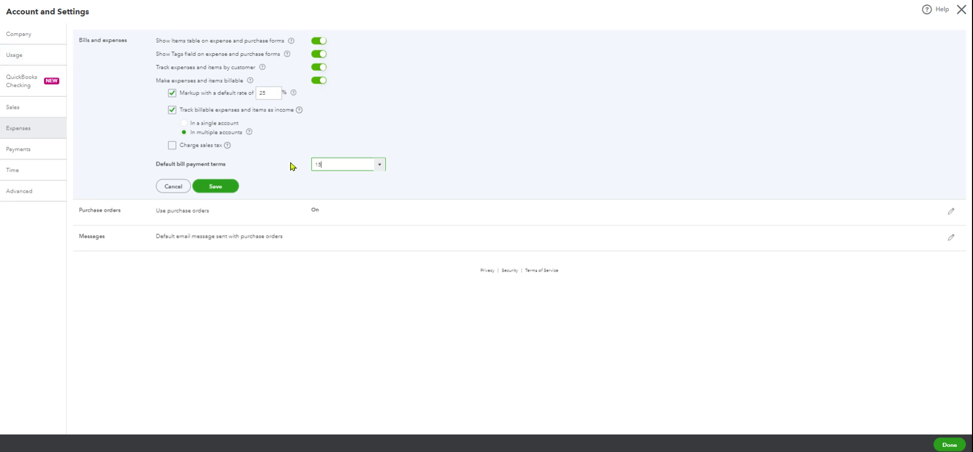
{"action": "left_click", "coordinate": [182, 187]}
{"action": "left_click", "coordinate": [949, 445]}
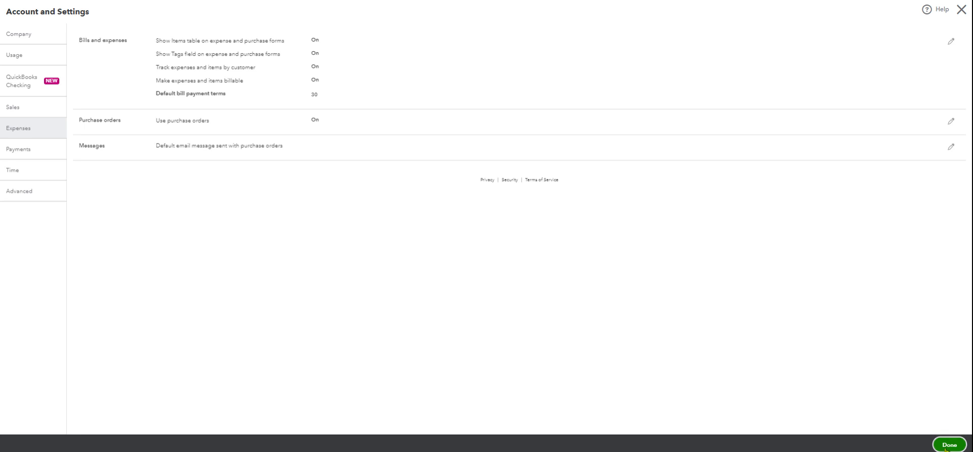
Step: Open a new purchase order form and view its available status options
{"action": "left_click", "coordinate": [48, 35]}
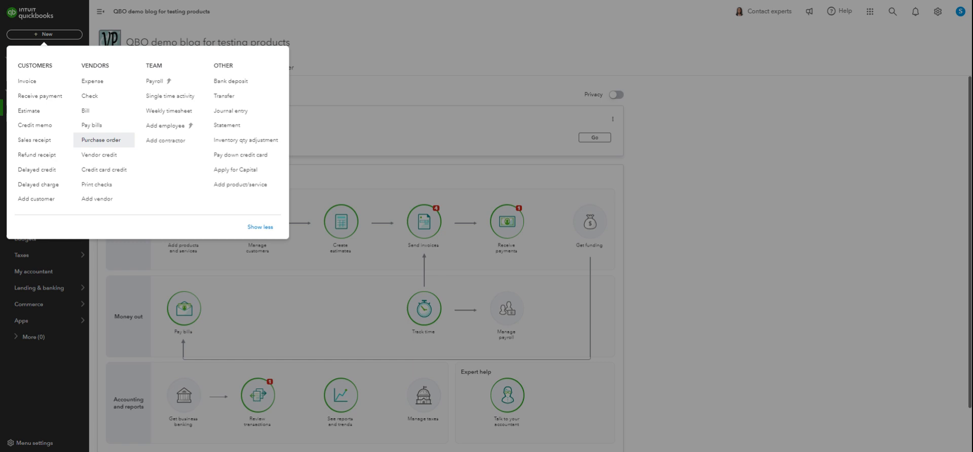
{"action": "left_click", "coordinate": [113, 143]}
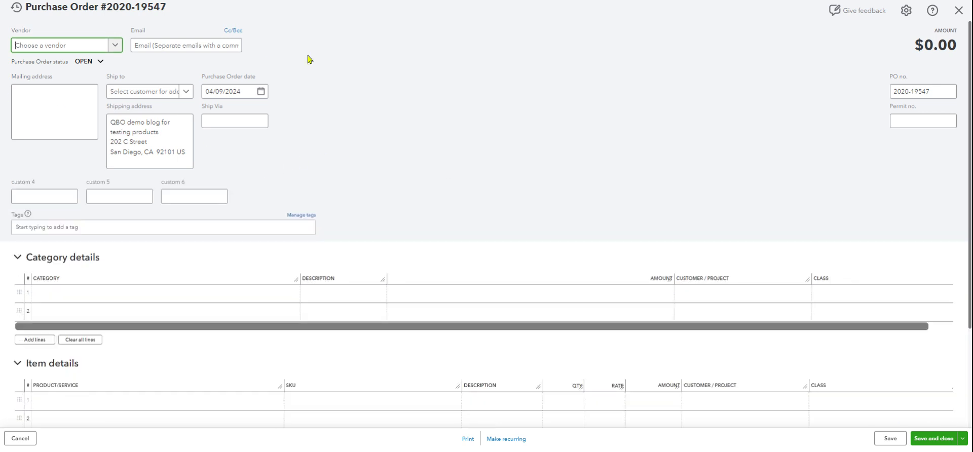
{"action": "left_click", "coordinate": [101, 61]}
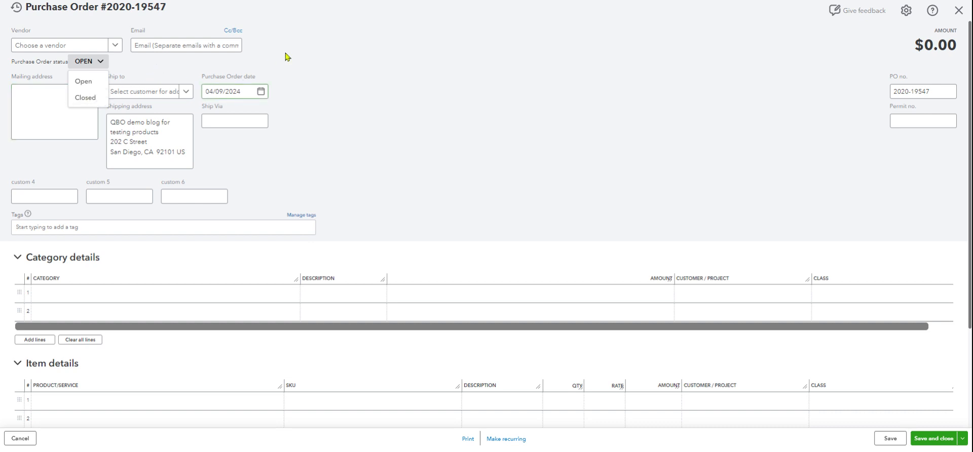
{"action": "left_click", "coordinate": [384, 72]}
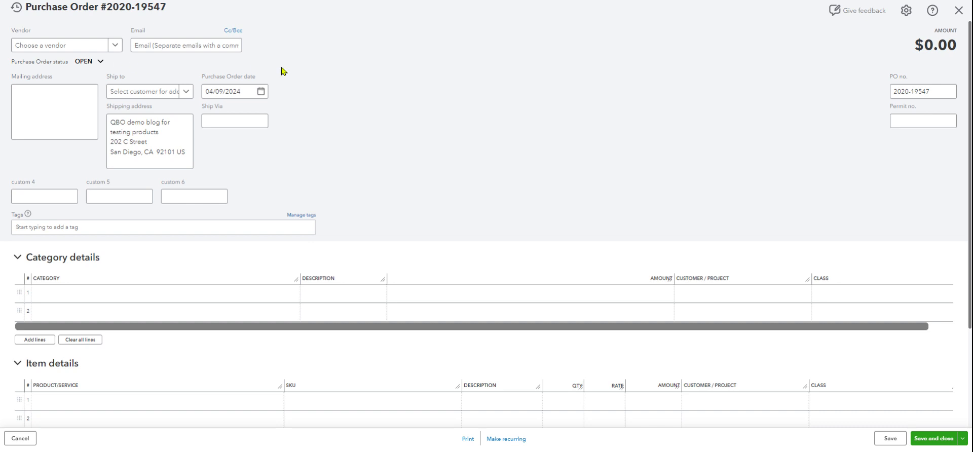
Step: Examine the purchase order's category and item tables, save options and vendor email field, and close the form without saving
{"action": "scroll", "coordinate": [462, 117], "scroll_direction": "down", "scroll_amount": 2}
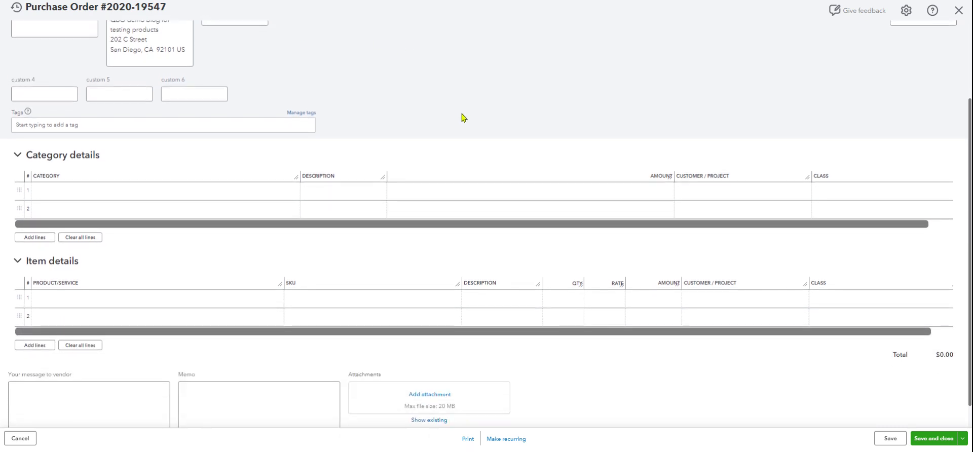
{"action": "scroll", "coordinate": [463, 117], "scroll_direction": "down", "scroll_amount": 1}
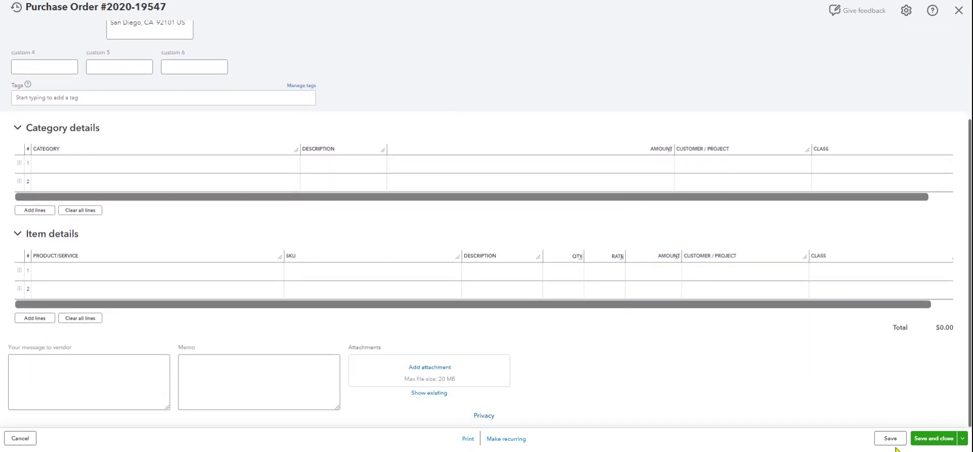
{"action": "left_click", "coordinate": [962, 439]}
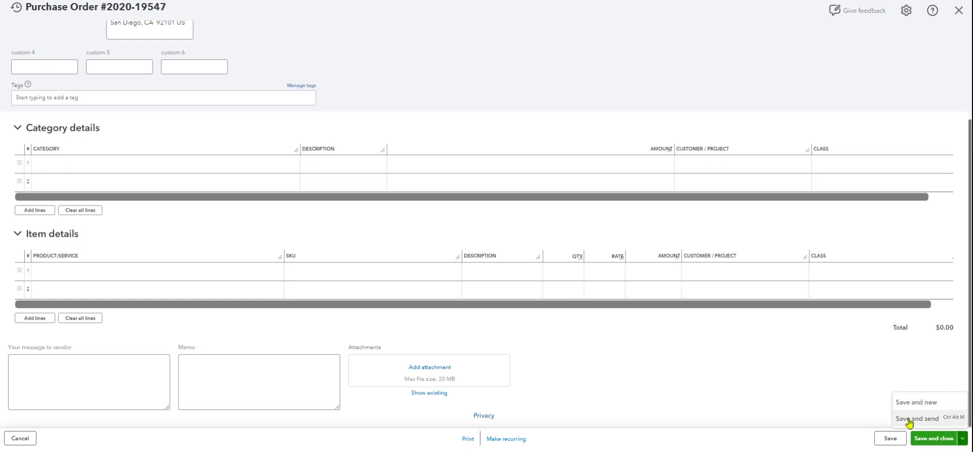
{"action": "left_click", "coordinate": [808, 354]}
{"action": "scroll", "coordinate": [719, 341], "scroll_direction": "up", "scroll_amount": 3}
{"action": "left_click", "coordinate": [190, 45]}
{"action": "left_click", "coordinate": [162, 45]}
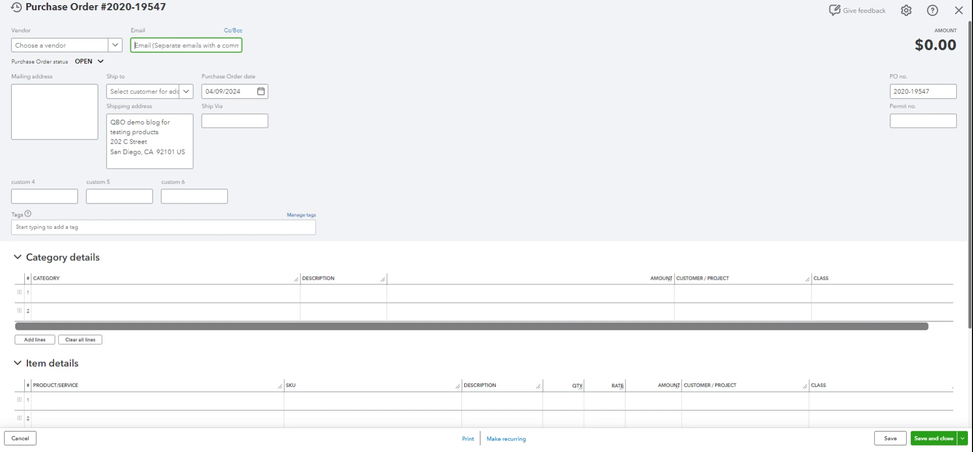
{"action": "left_click", "coordinate": [958, 10]}
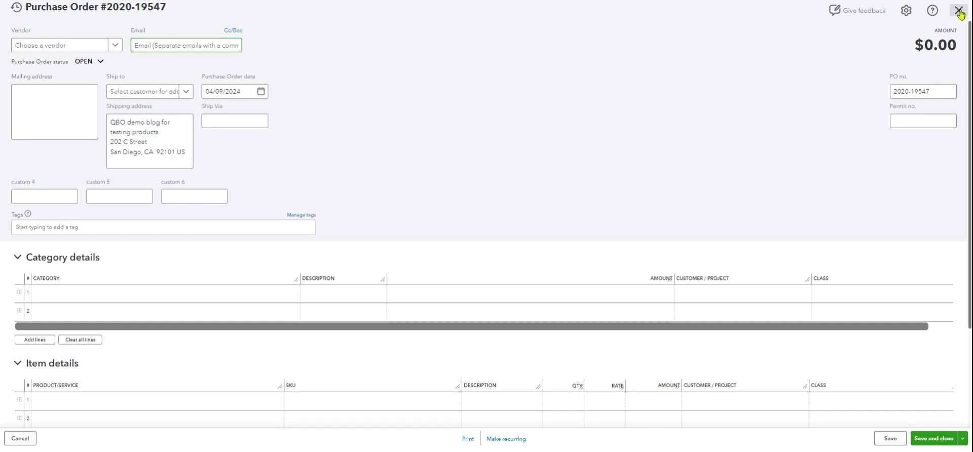
Step: Open a blank vendor credit form, review its fields and close it
{"action": "left_click", "coordinate": [45, 34]}
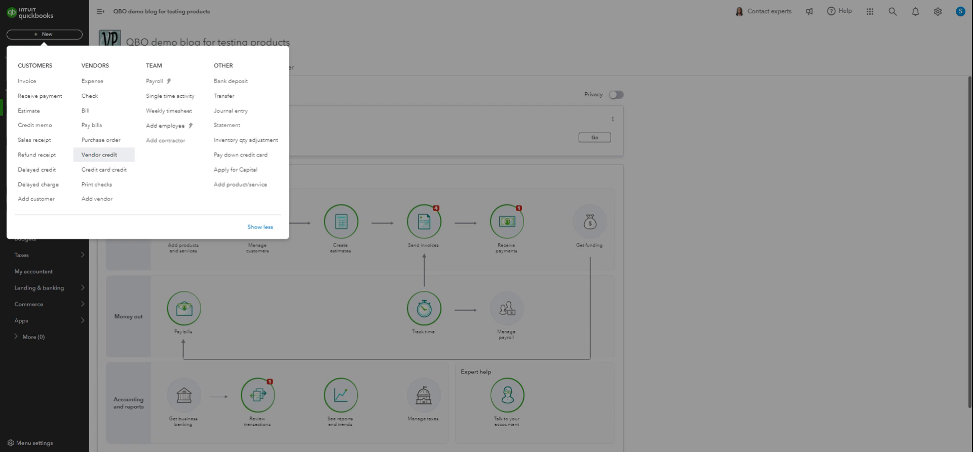
{"action": "left_click", "coordinate": [104, 161]}
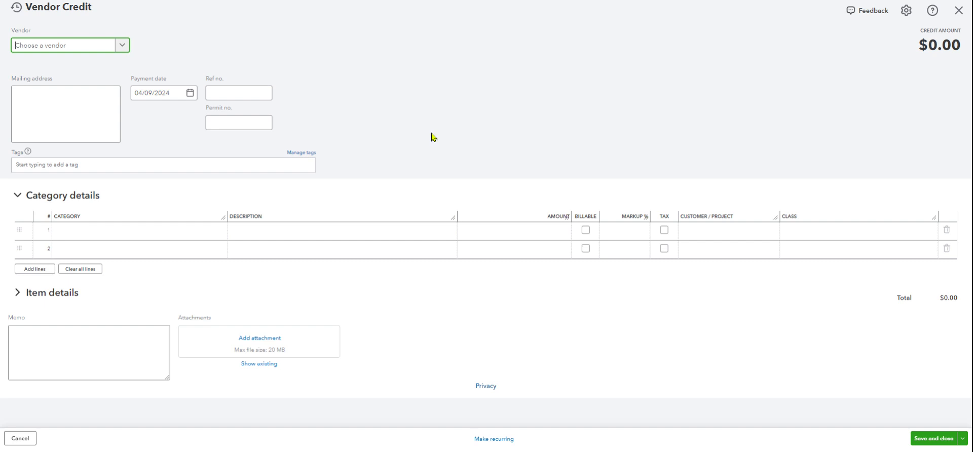
{"action": "left_click", "coordinate": [959, 12]}
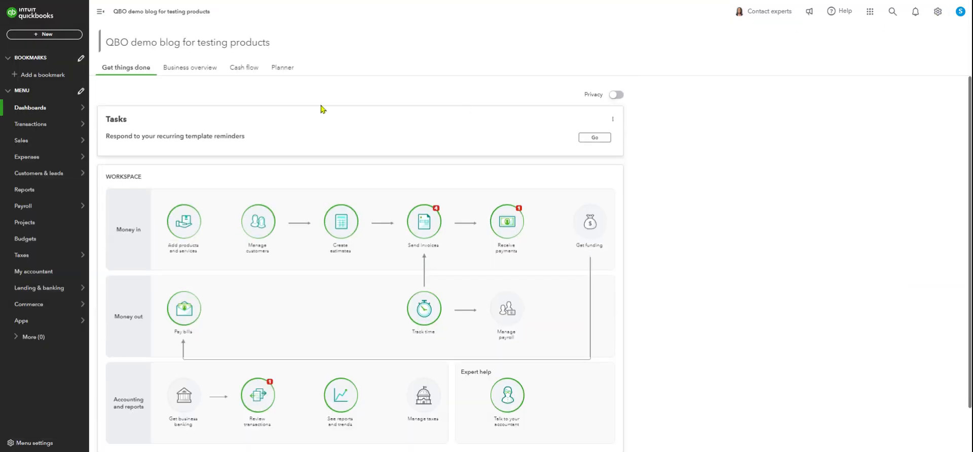
Step: Open a blank credit card credit form, view its first category line's fields and close the form
{"action": "left_click", "coordinate": [49, 35]}
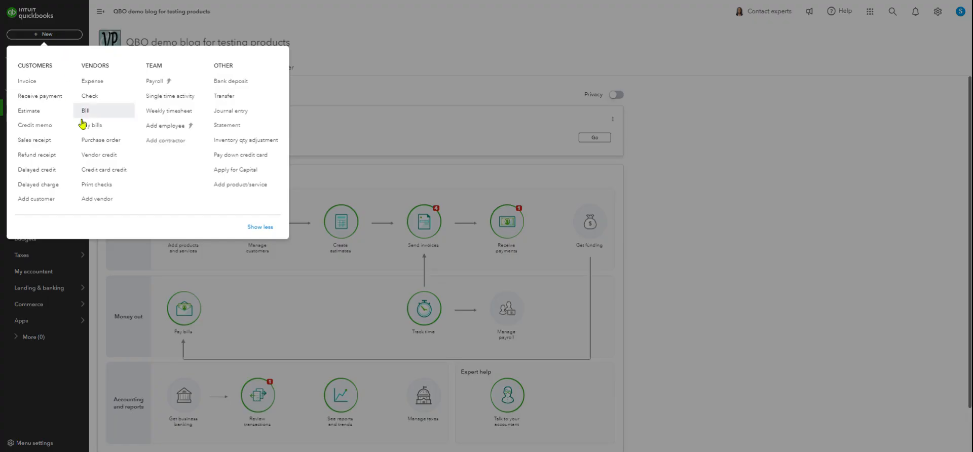
{"action": "left_click", "coordinate": [103, 170]}
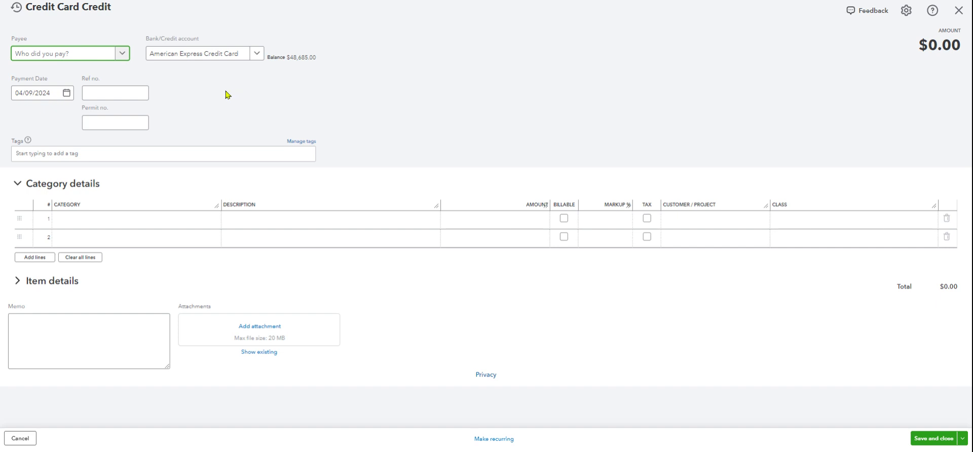
{"action": "left_click", "coordinate": [163, 224]}
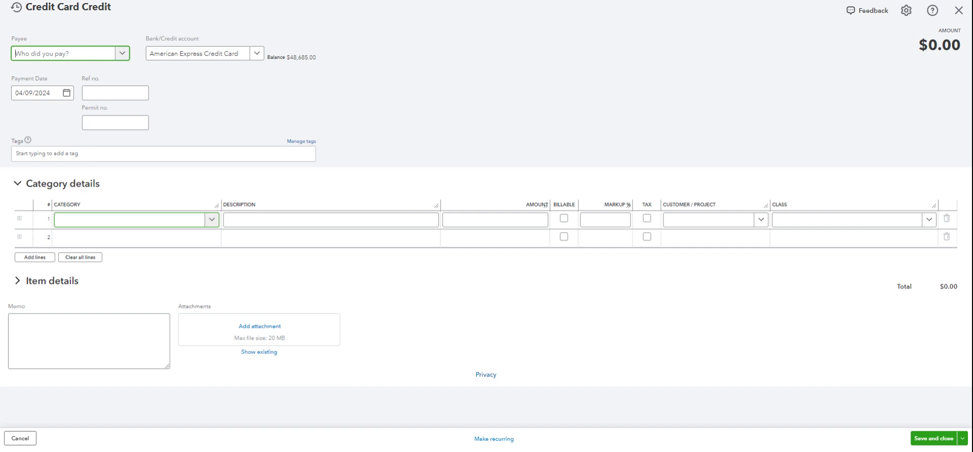
{"action": "left_click", "coordinate": [959, 12]}
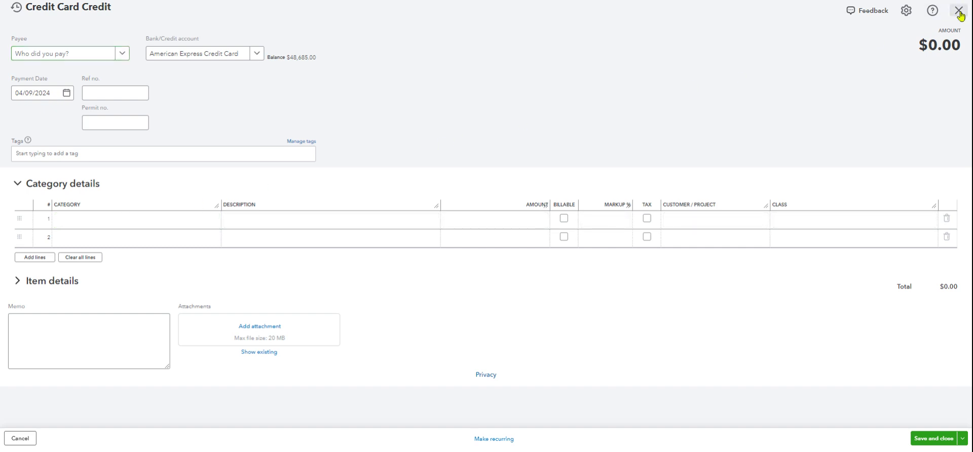
Step: Open the check printing page, view the print preview of the A3 Supplier check from Chase Checking, and close the preview
{"action": "left_click", "coordinate": [60, 36]}
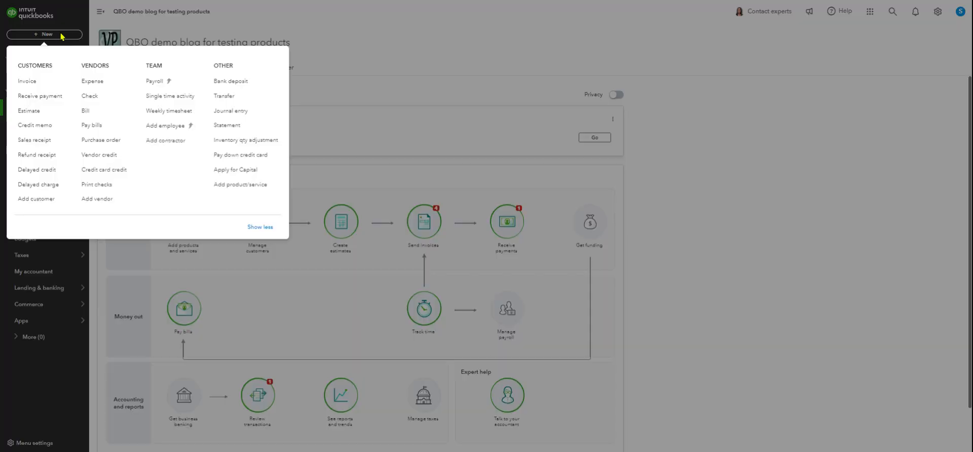
{"action": "left_click", "coordinate": [97, 186]}
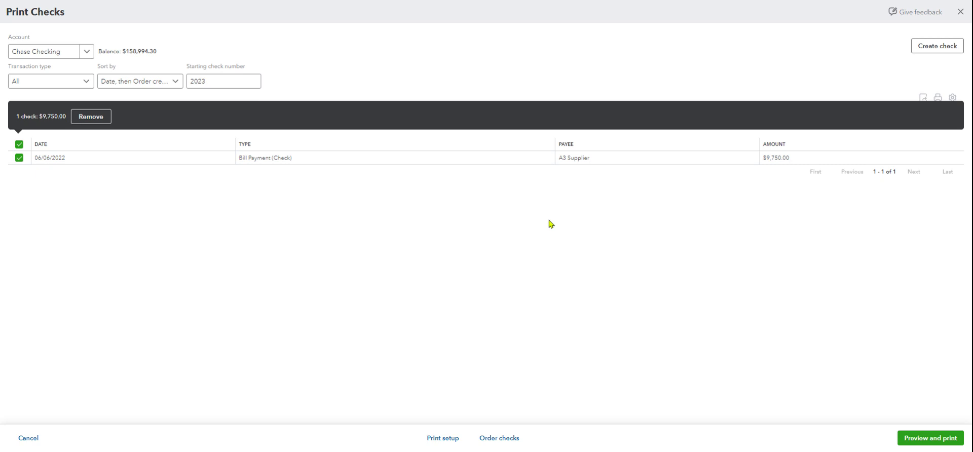
{"action": "scroll", "coordinate": [622, 244], "scroll_direction": "down", "scroll_amount": 1}
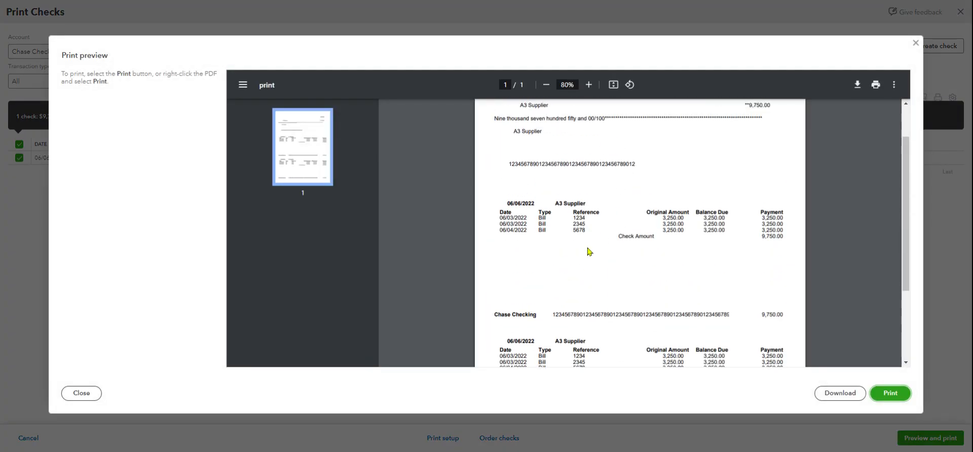
{"action": "scroll", "coordinate": [698, 208], "scroll_direction": "up", "scroll_amount": 1}
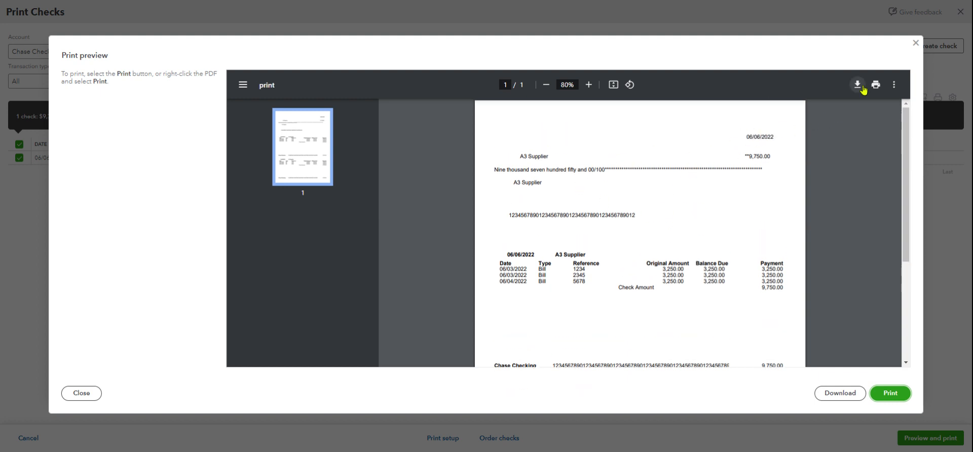
{"action": "left_click", "coordinate": [916, 44]}
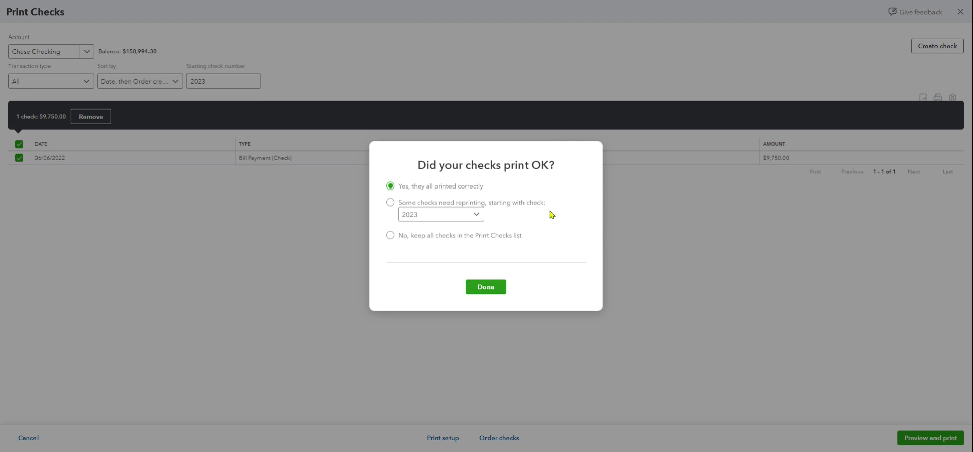
Step: Answer the print confirmation by keeping all checks in the Print Checks list, and close the check printing page
{"action": "left_click", "coordinate": [390, 236]}
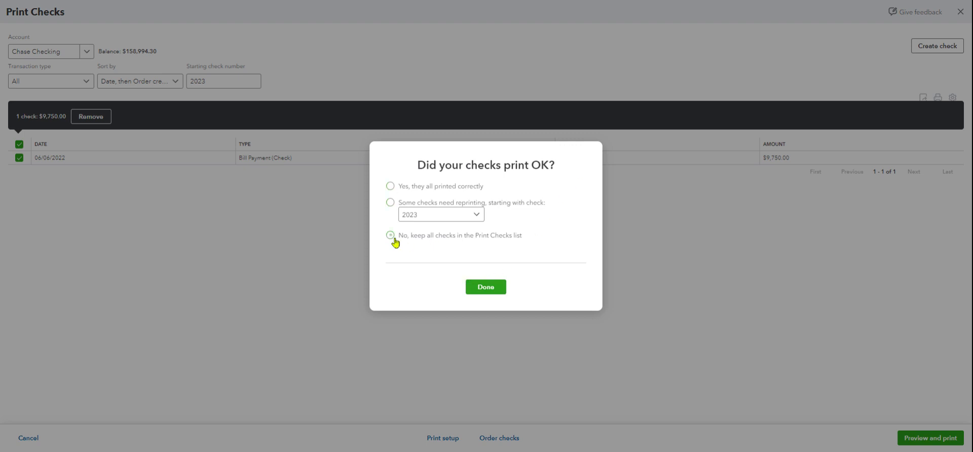
{"action": "left_click", "coordinate": [474, 289]}
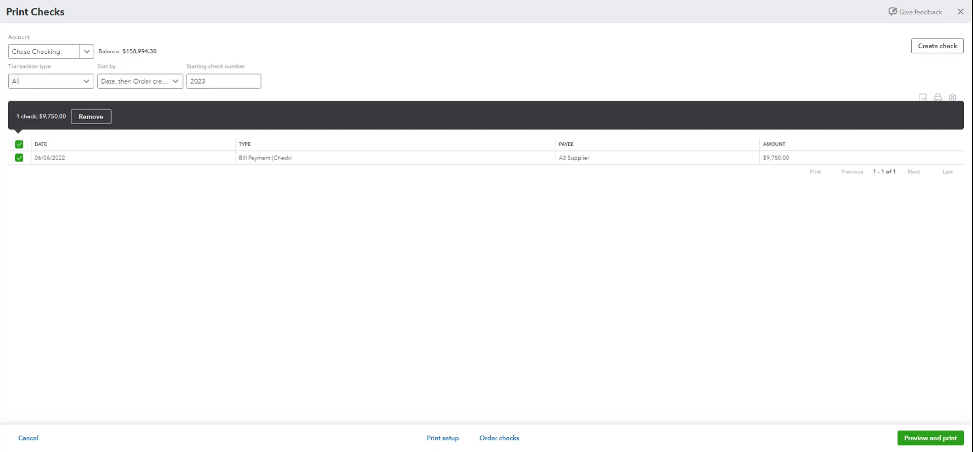
{"action": "left_click", "coordinate": [960, 11]}
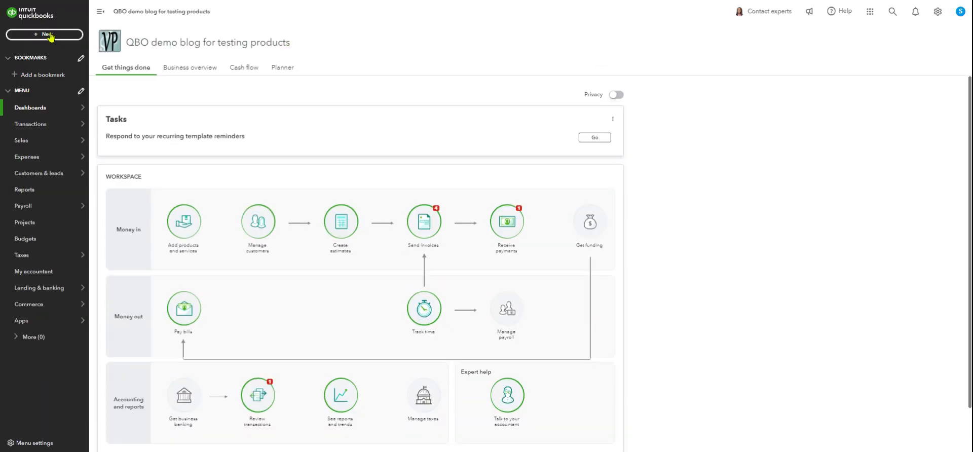
Step: Open a blank new vendor form and close it without saving
{"action": "left_click", "coordinate": [45, 34]}
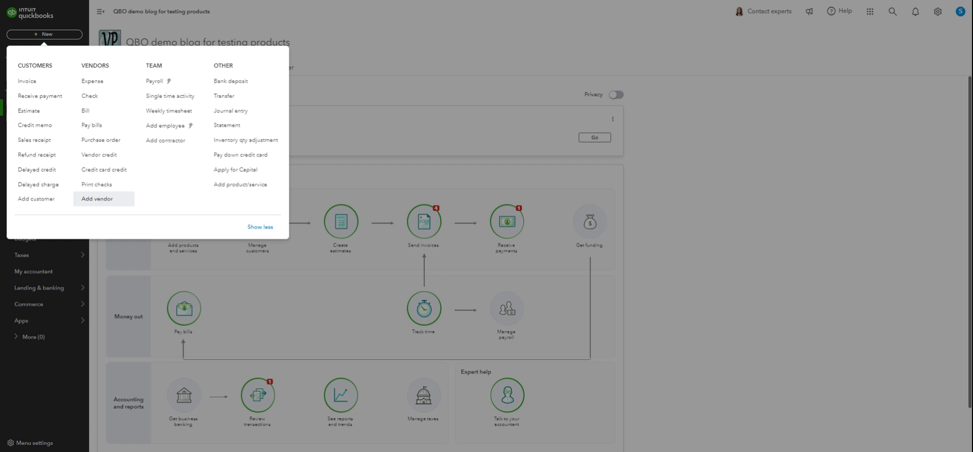
{"action": "left_click", "coordinate": [99, 201]}
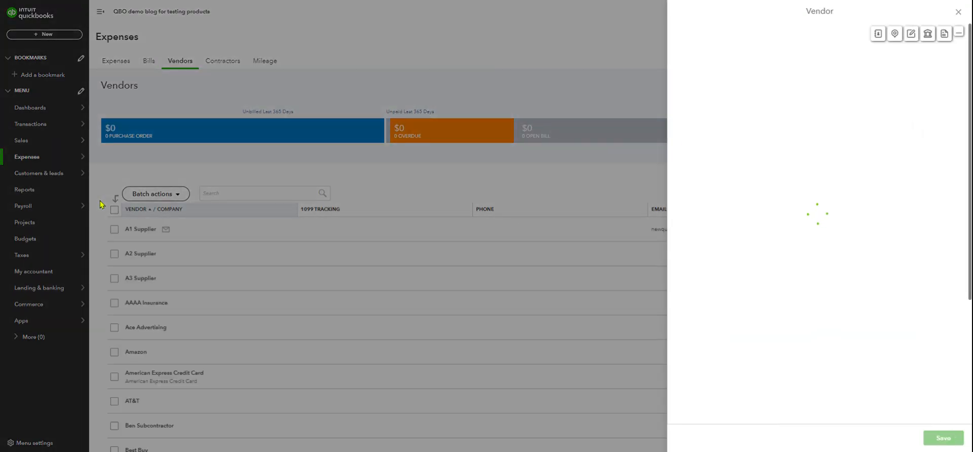
{"action": "left_click", "coordinate": [958, 12]}
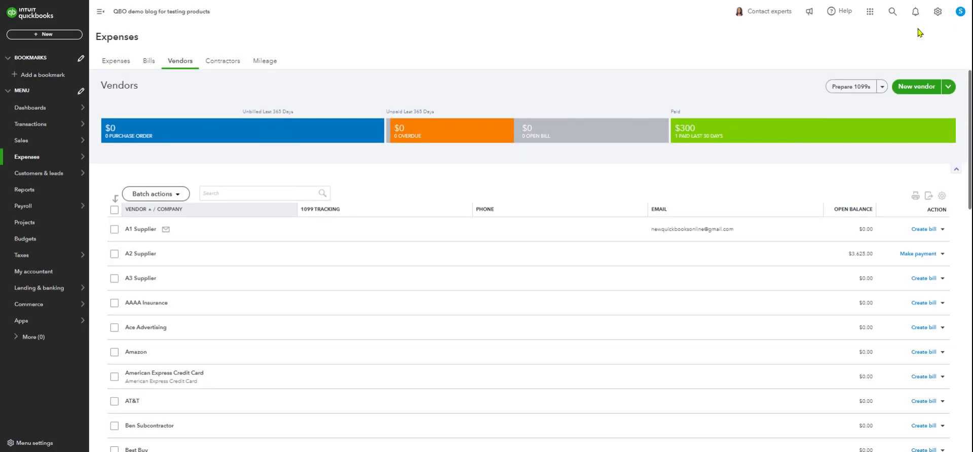
Step: Open a blank expense form, bring up the new vendor form from its payee choices, and close both without saving
{"action": "left_click", "coordinate": [62, 34]}
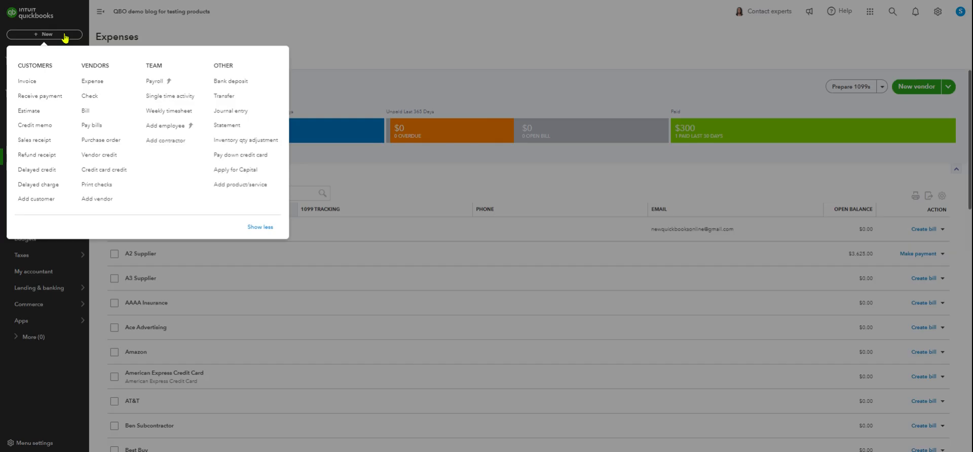
{"action": "left_click", "coordinate": [93, 82]}
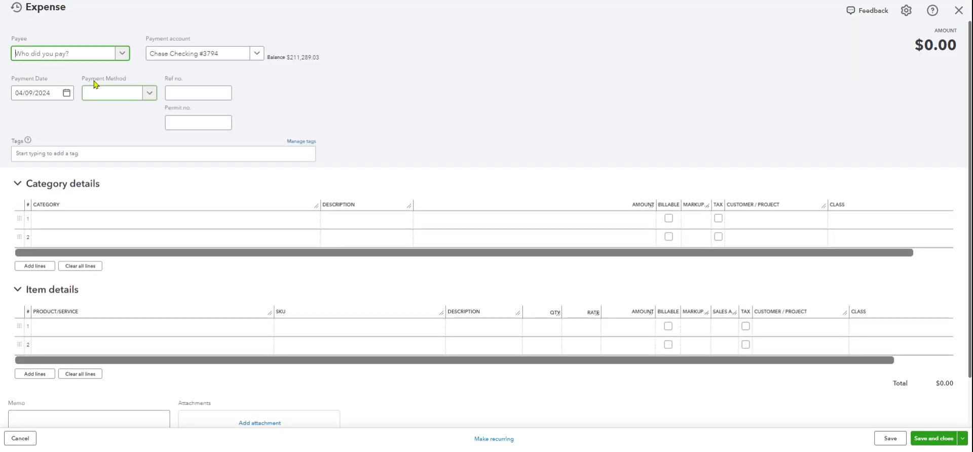
{"action": "left_click", "coordinate": [118, 54]}
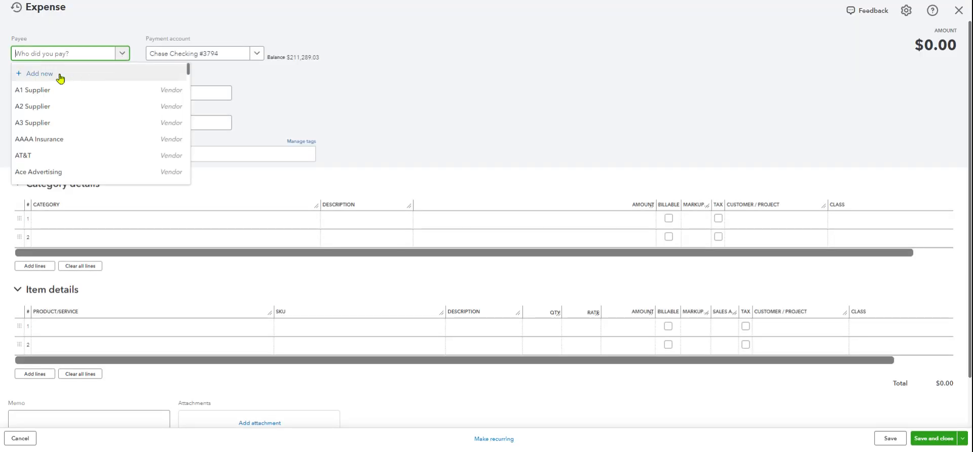
{"action": "left_click", "coordinate": [37, 74]}
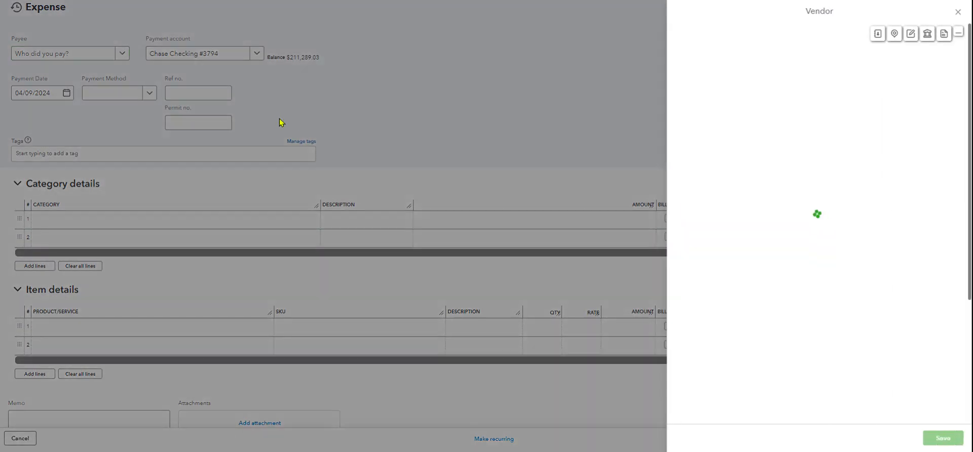
{"action": "left_click", "coordinate": [958, 11]}
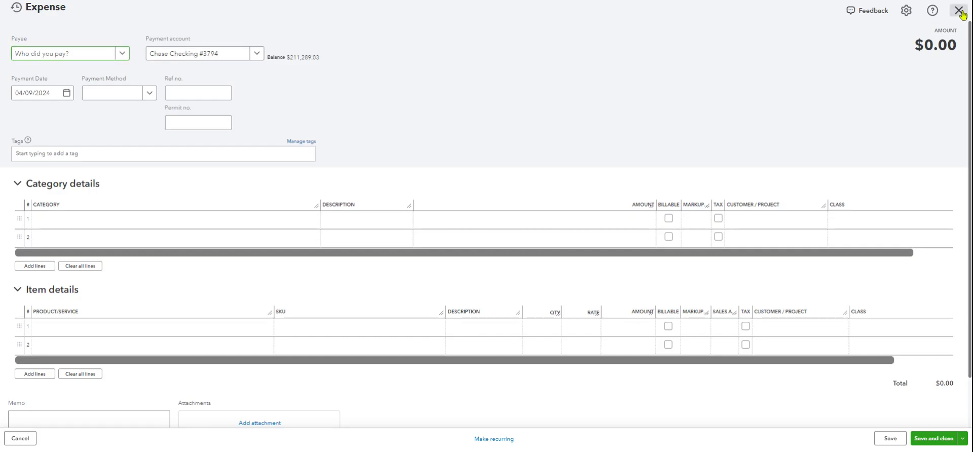
{"action": "left_click", "coordinate": [959, 10]}
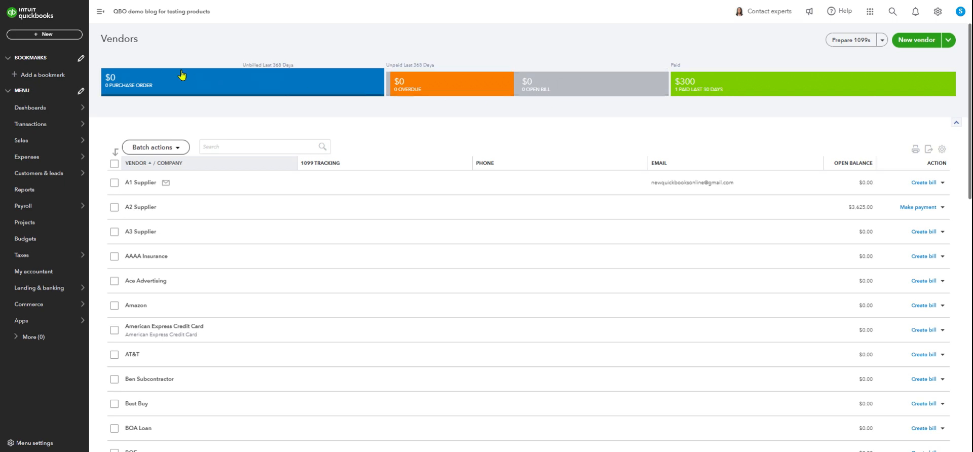
Step: Open A1 Supplier's record from the vendor list and view its transactions and the transaction types available for it
{"action": "left_click", "coordinate": [46, 35]}
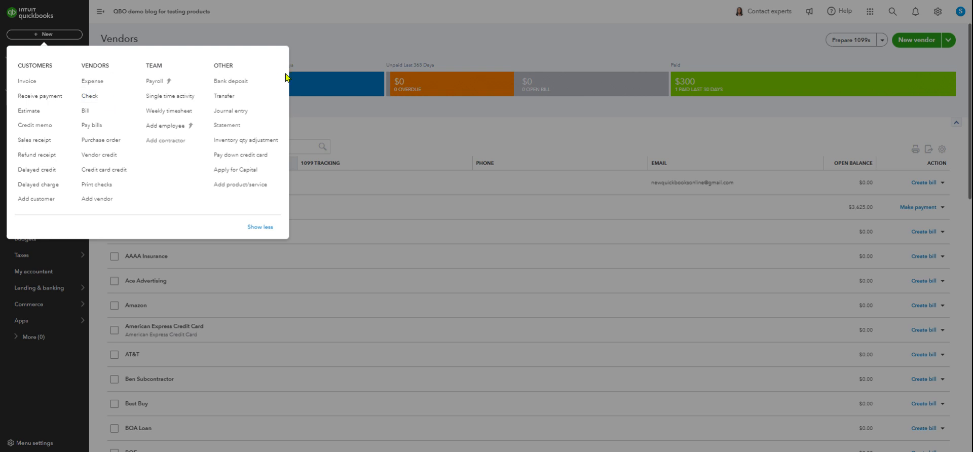
{"action": "left_click", "coordinate": [362, 27]}
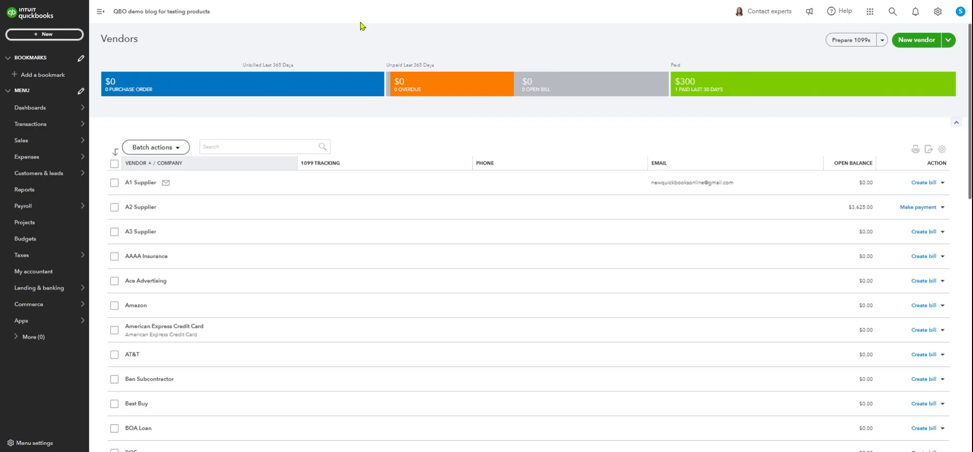
{"action": "mouse_move", "coordinate": [36, 157]}
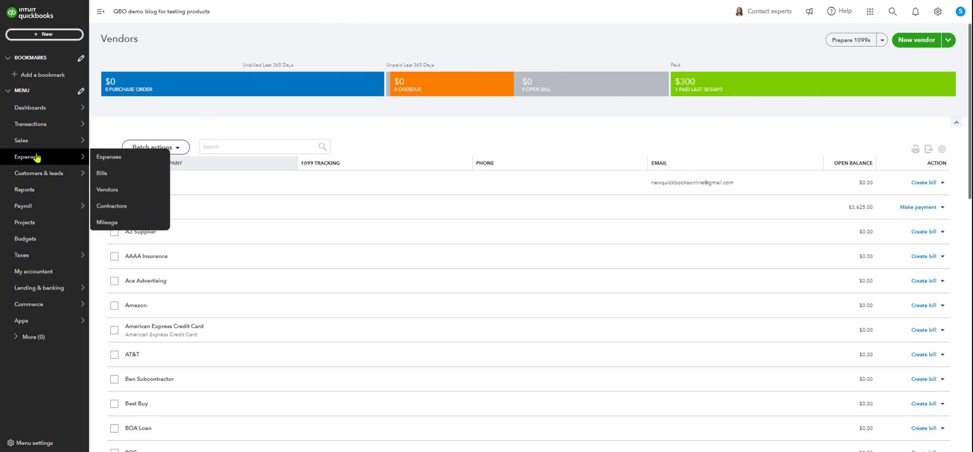
{"action": "left_click", "coordinate": [107, 191]}
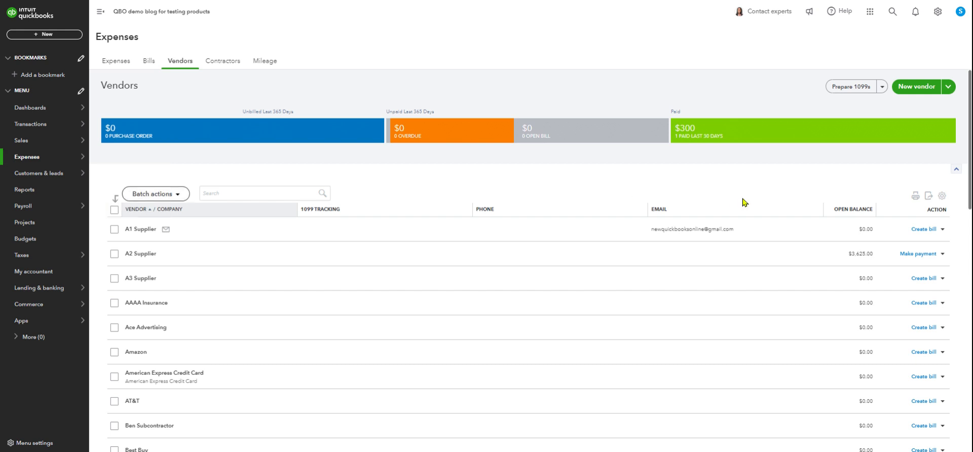
{"action": "left_click", "coordinate": [140, 231]}
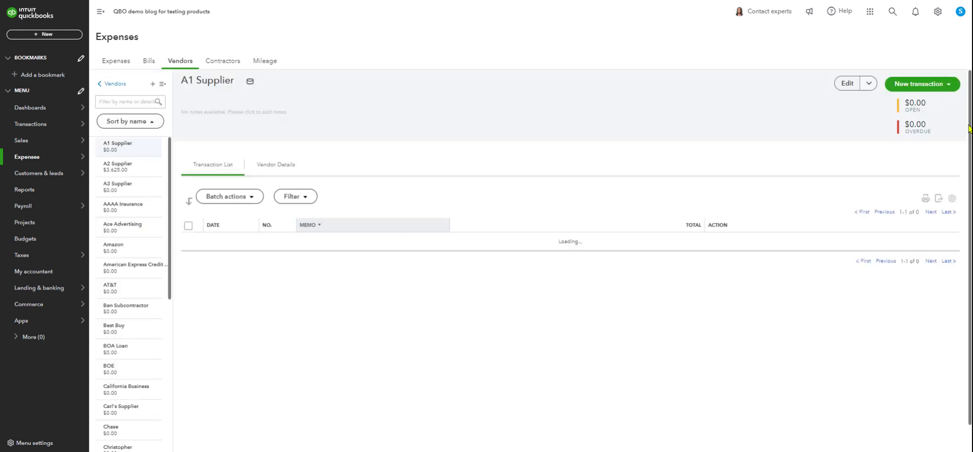
{"action": "left_click", "coordinate": [919, 89]}
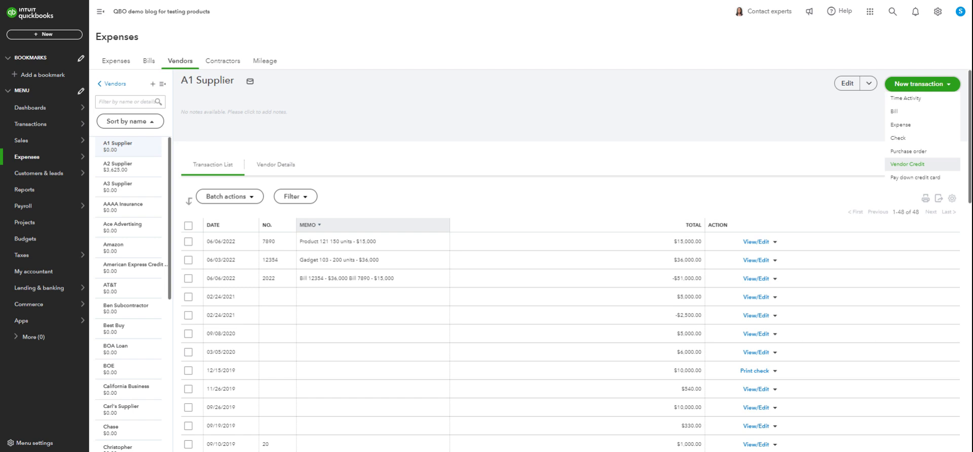
Step: Open A1 Supplier's details for editing, review the name, contact and address fields, and close the form without saving
{"action": "left_click", "coordinate": [847, 84]}
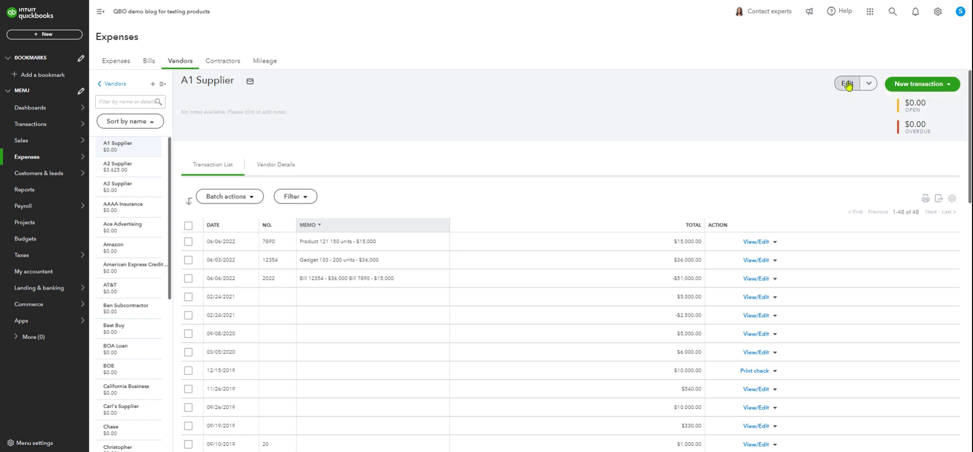
{"action": "scroll", "coordinate": [823, 238], "scroll_direction": "down", "scroll_amount": 10}
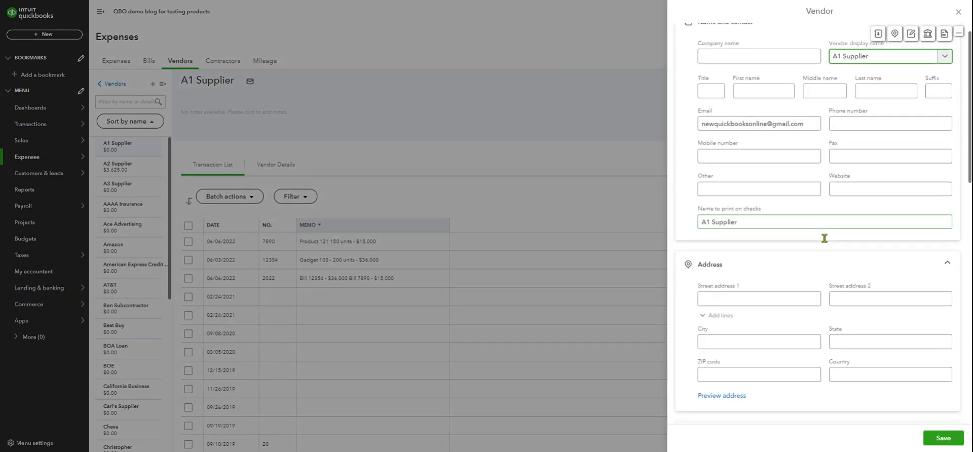
{"action": "left_click", "coordinate": [960, 11]}
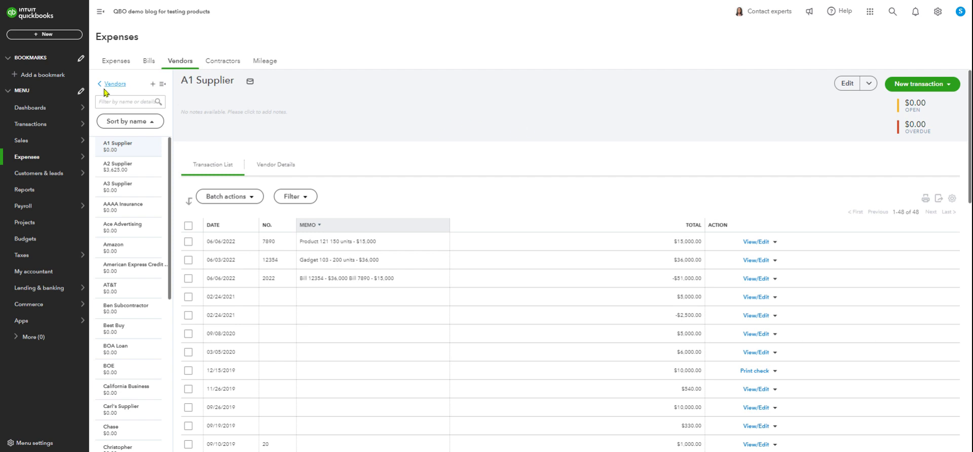
Step: Open the account settings, review the Expenses options for bills, purchase orders and messages, and close the settings
{"action": "left_click", "coordinate": [60, 40]}
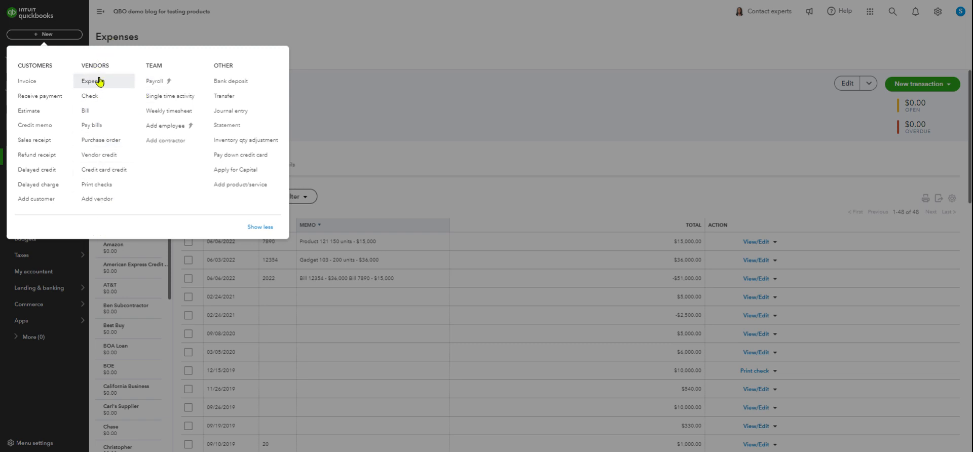
{"action": "left_click", "coordinate": [934, 13]}
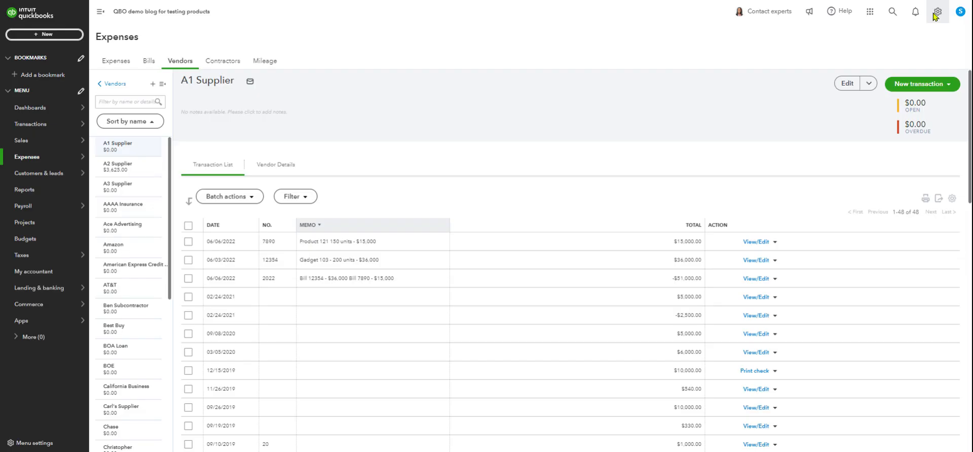
{"action": "left_click", "coordinate": [934, 13]}
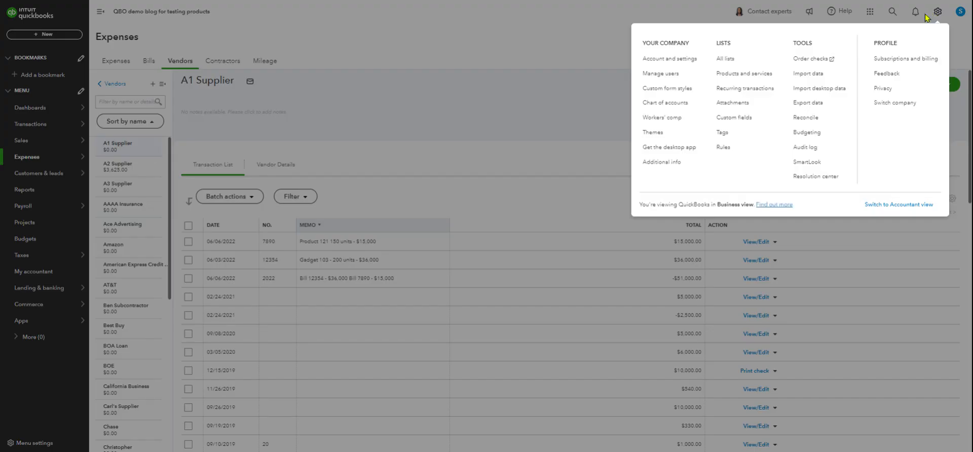
{"action": "left_click", "coordinate": [666, 62]}
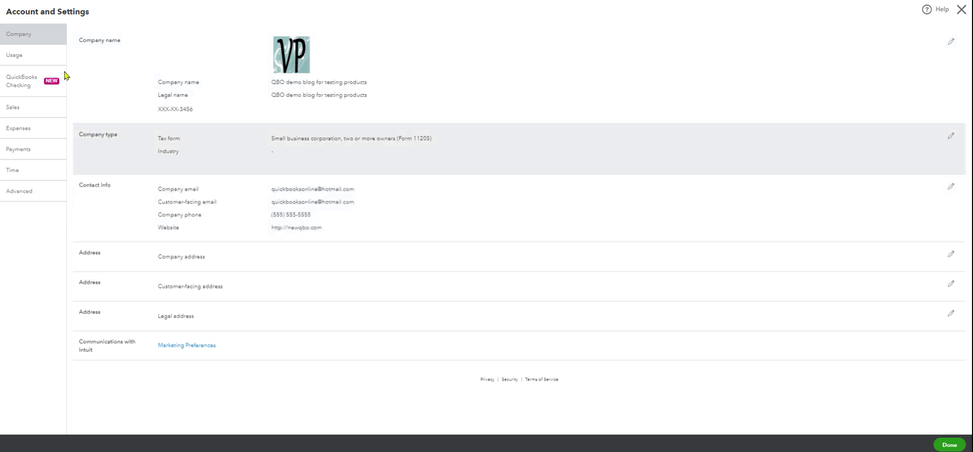
{"action": "left_click", "coordinate": [19, 128]}
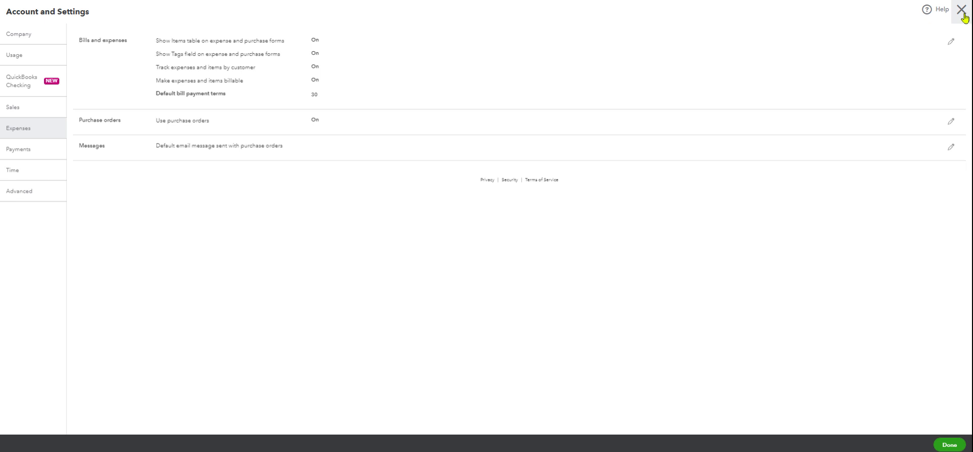
{"action": "left_click", "coordinate": [964, 16]}
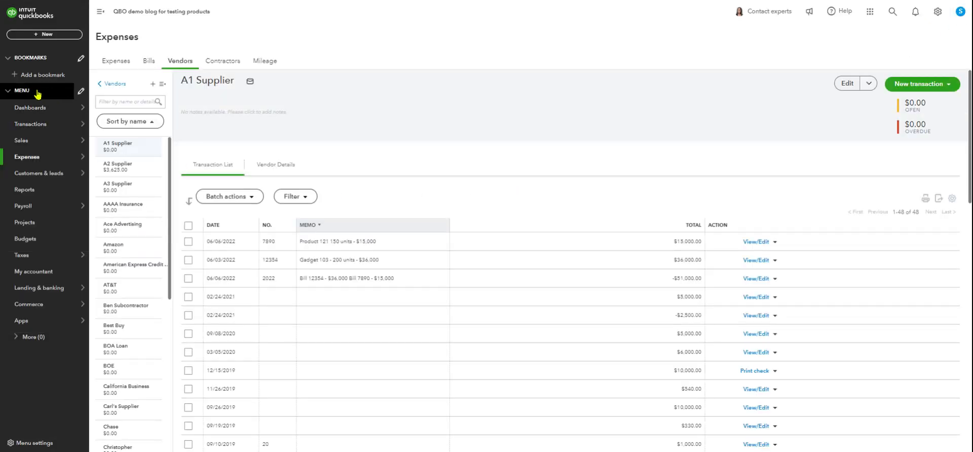
Step: Return to the dashboard and view its workspace overview
{"action": "left_click", "coordinate": [43, 108]}
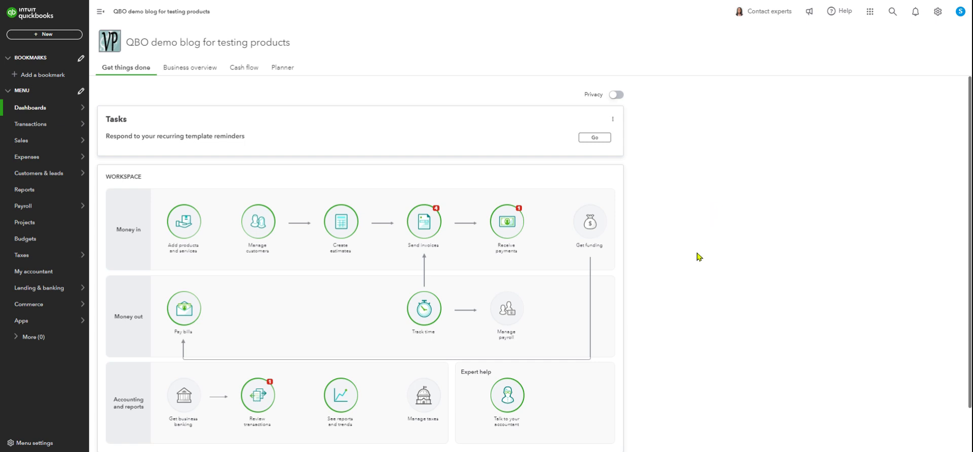
{"action": "scroll", "coordinate": [698, 256], "scroll_direction": "down", "scroll_amount": 1}
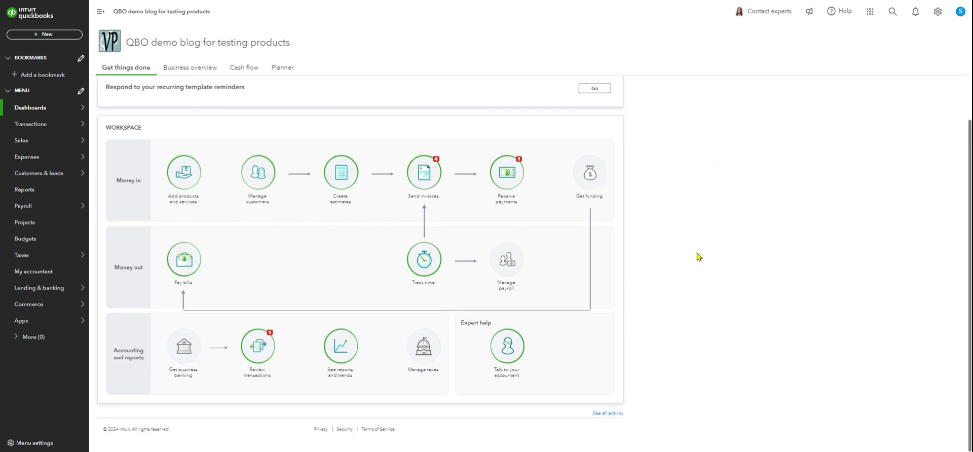